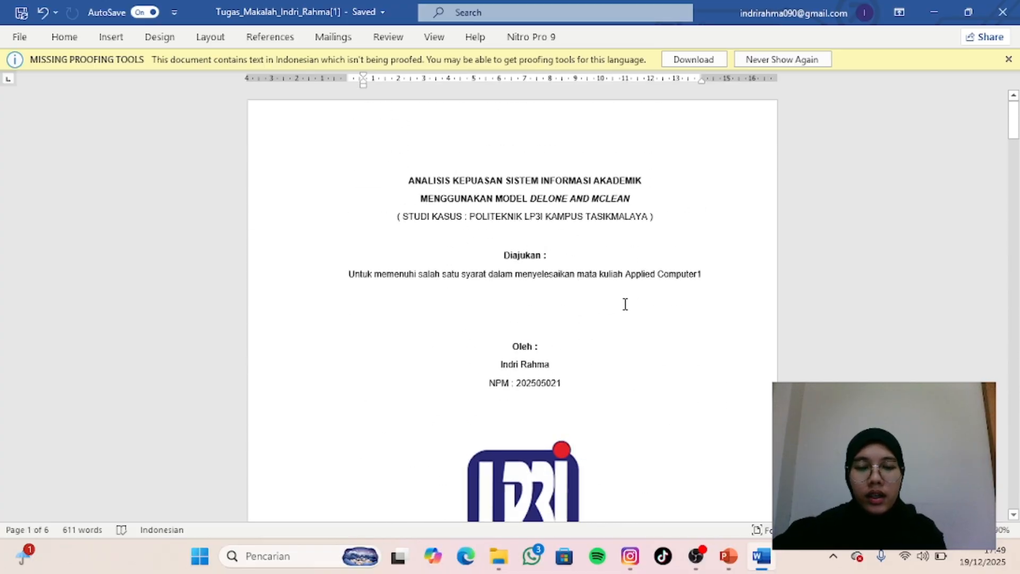
- Enter the heading "DAFTAR PUSTAKA" at the start of the blank last page, page 6
scroll(624, 303, "down", 20)
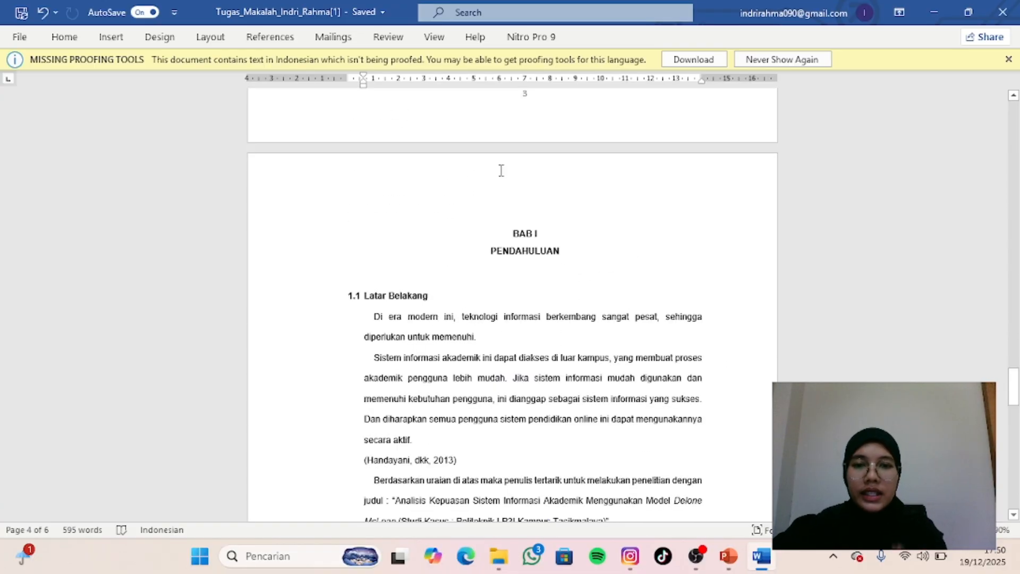
scroll(501, 170, "up", 10)
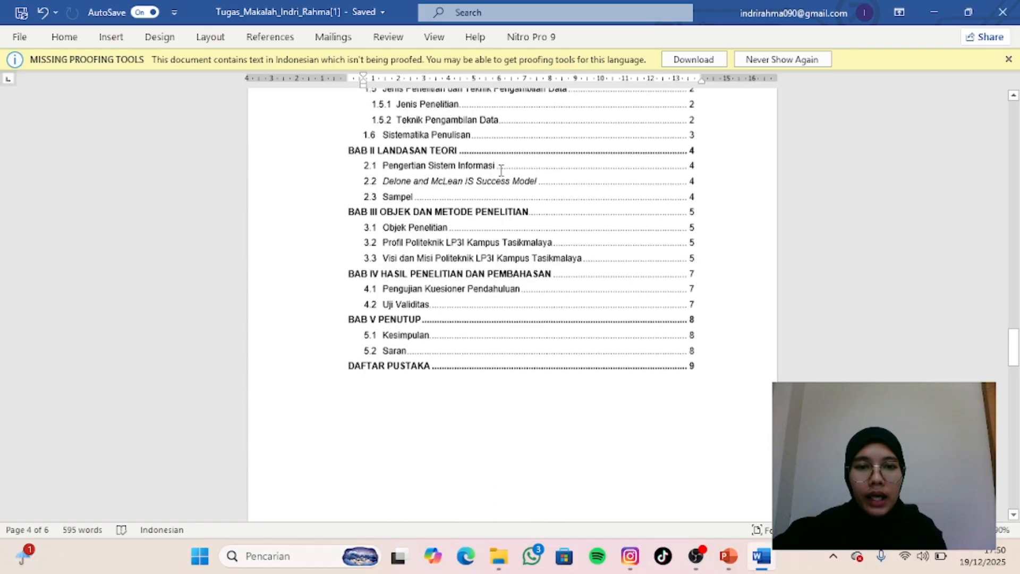
scroll(501, 170, "down", 15)
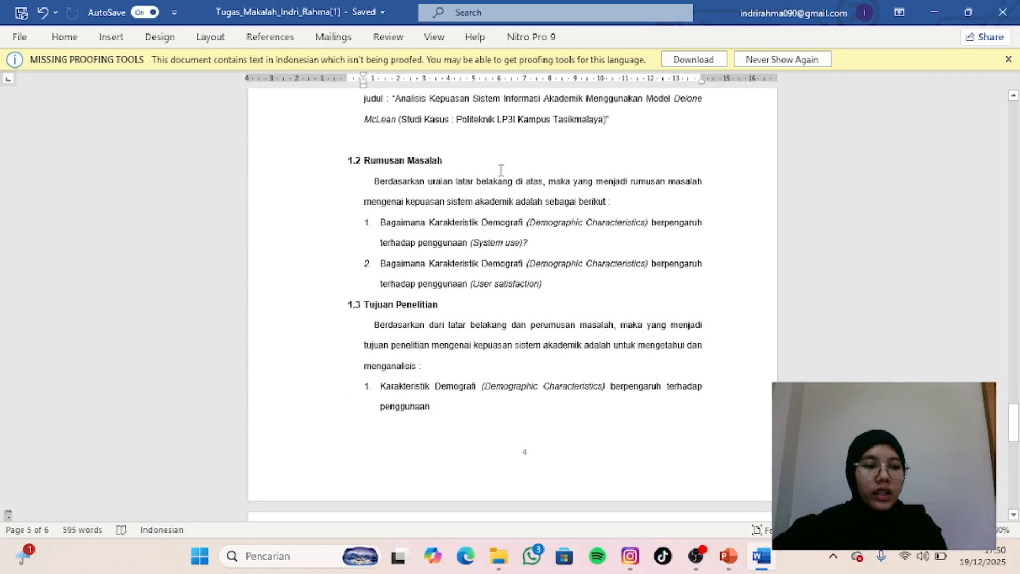
scroll(501, 170, "down", 5)
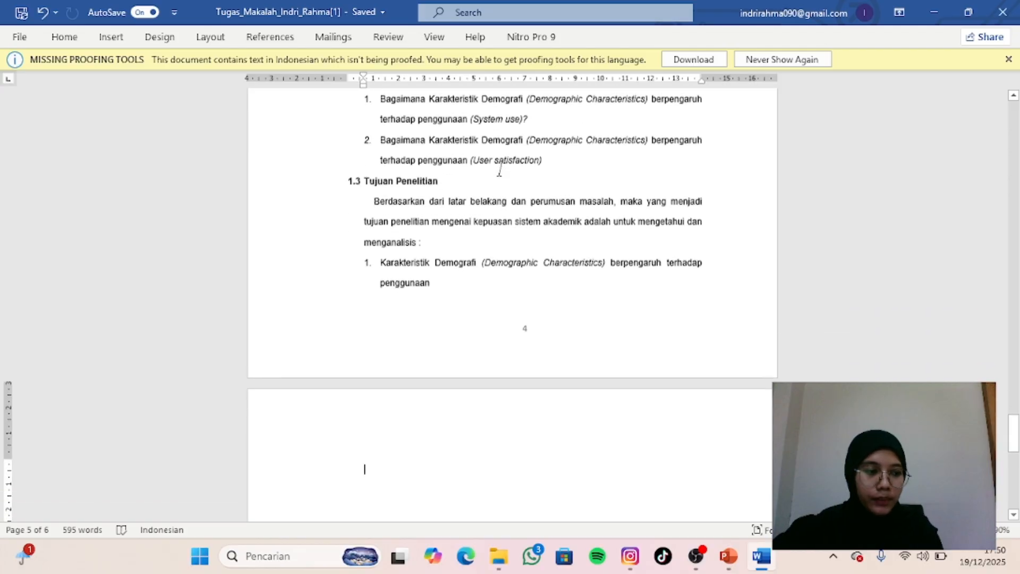
scroll(499, 181, "down", 1)
left_click(445, 205)
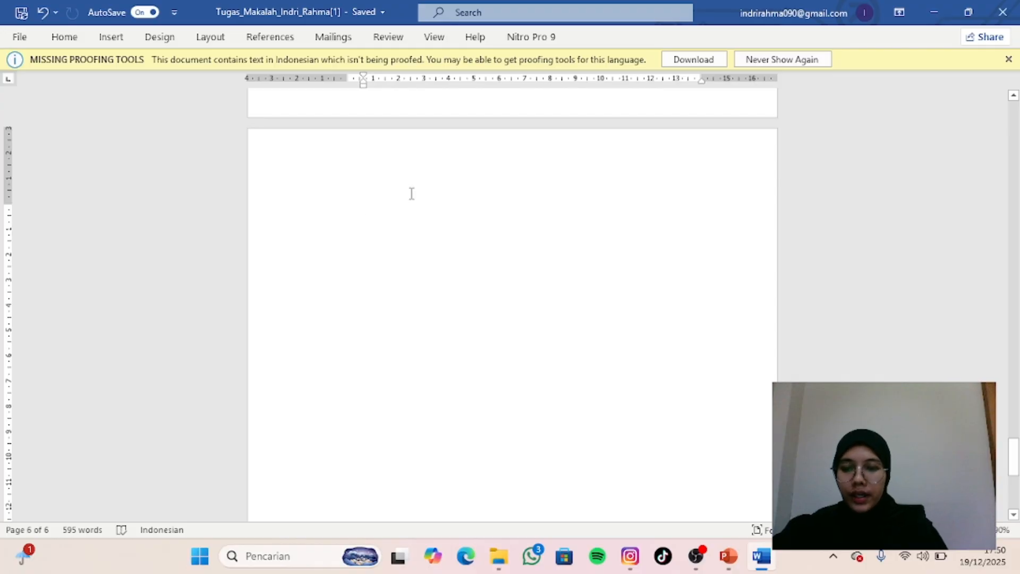
type("DAFTAR P")
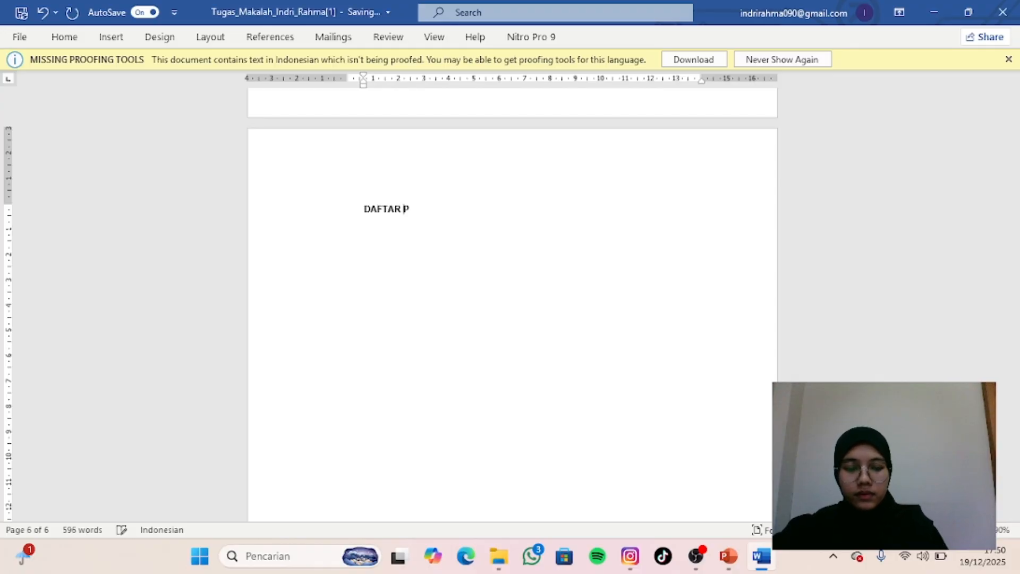
type("USTAKA")
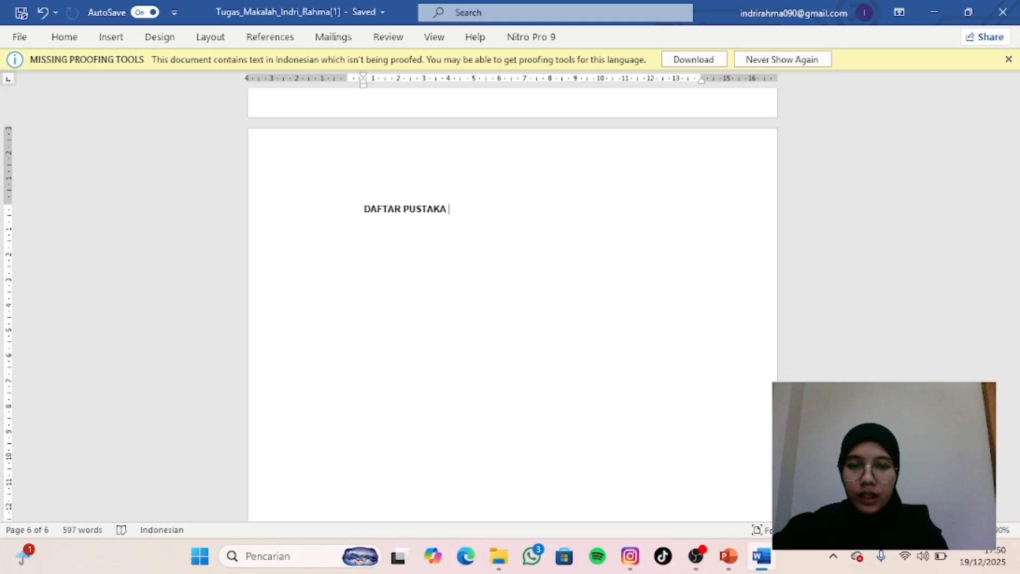
- Center the "DAFTAR PUSTAKA" heading on the page
triple_click(367, 213)
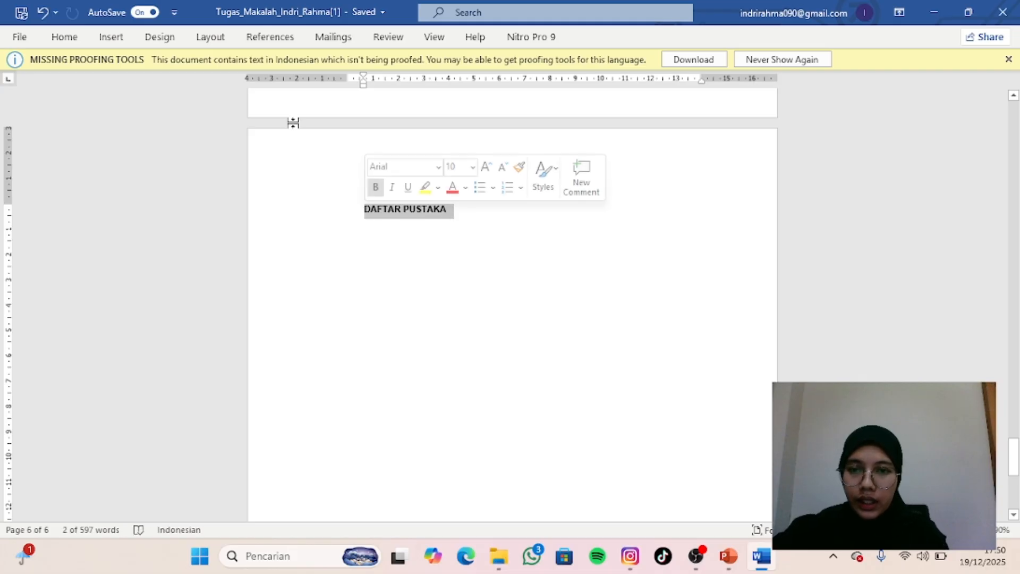
left_click(68, 41)
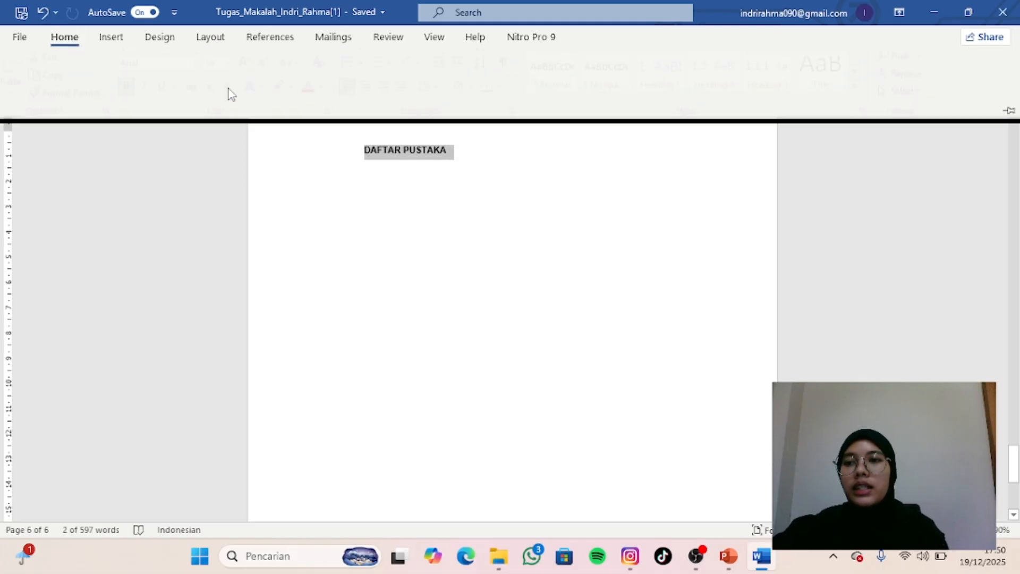
left_click(378, 90)
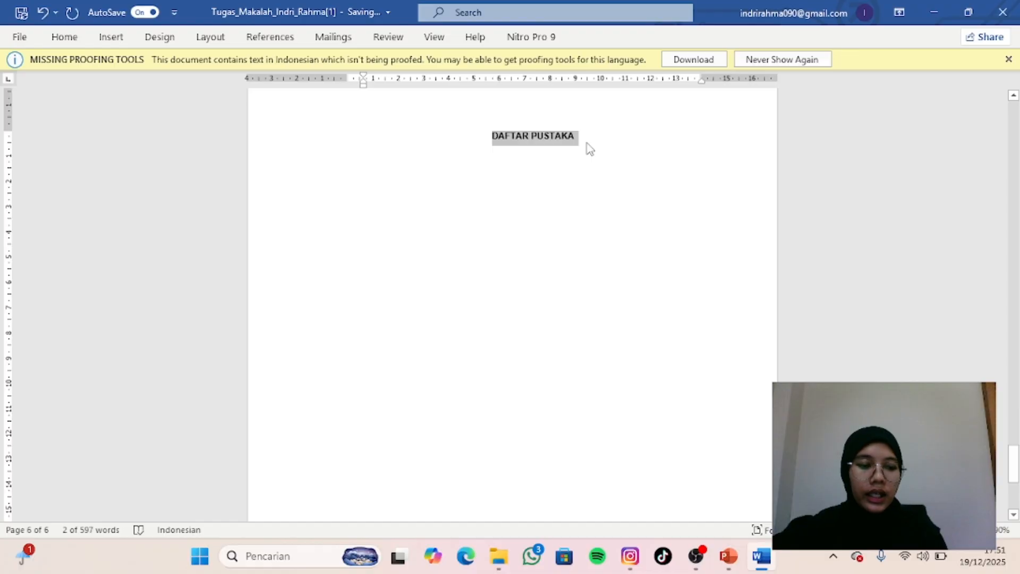
left_click(590, 148)
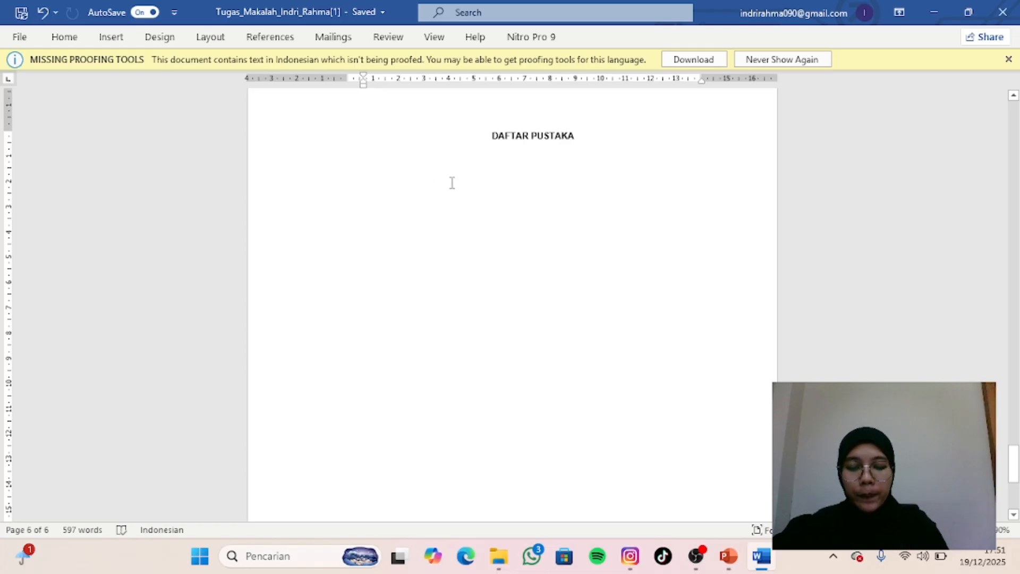
- Start the reference format line below the heading with "NAMA PENULIS", left-aligned
type("NAMA")
key("BackSpace")
key("BackSpace")
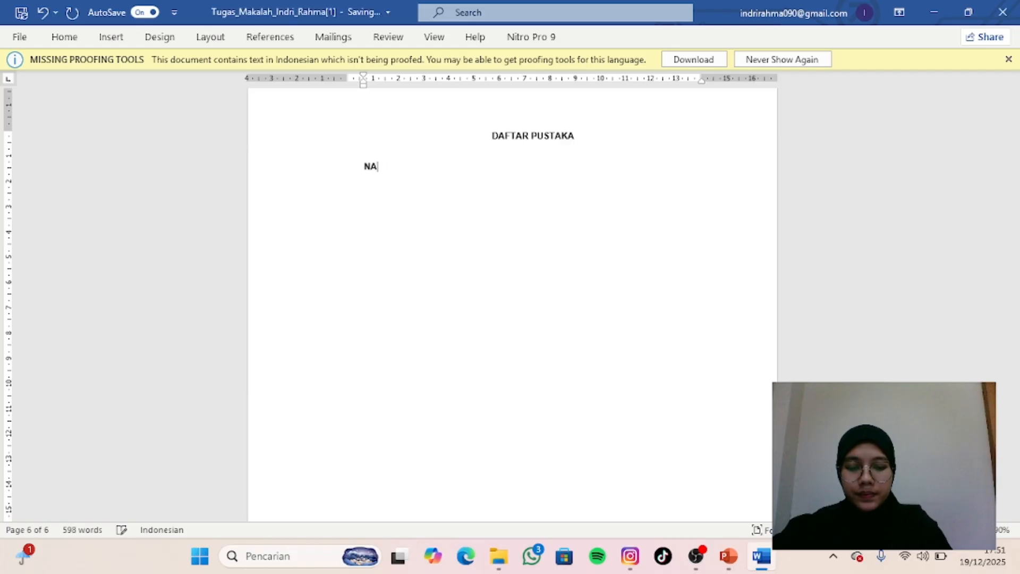
type("MA PENE")
key("BackSpace")
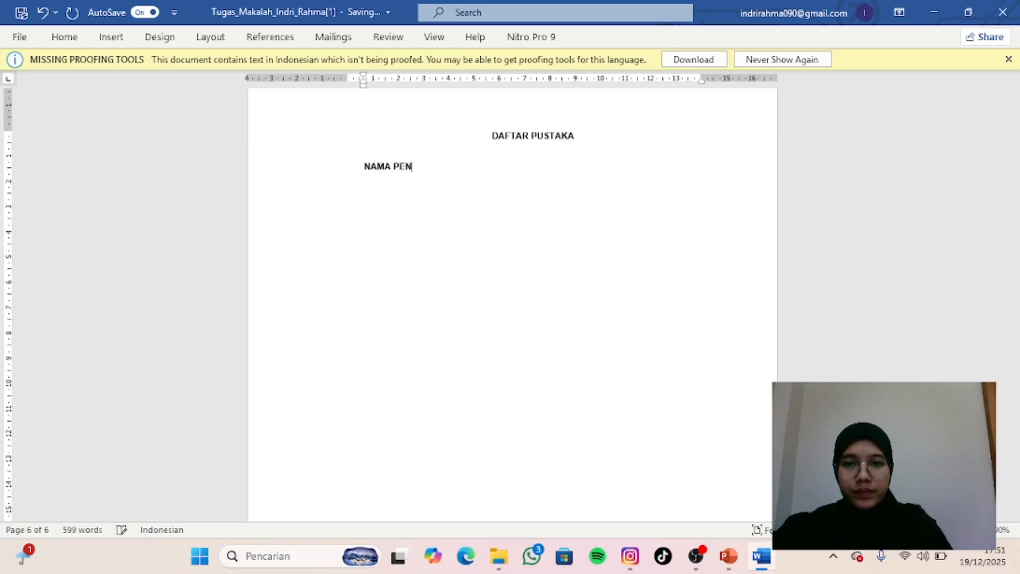
type("ULIS")
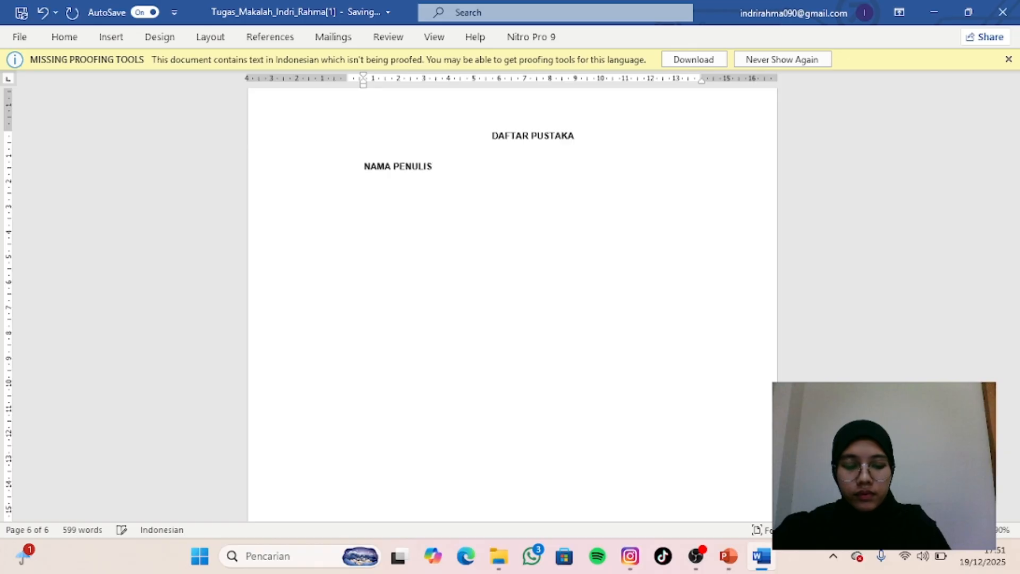
type(", T")
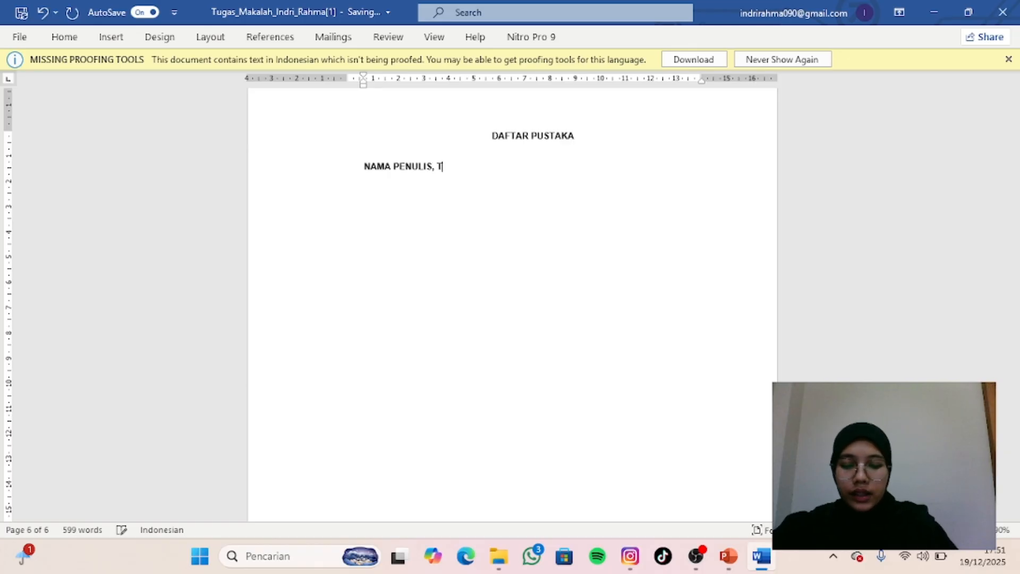
type("AHUN")
- Continue the reference format line after "NAMA PENULIS" with ". TAHUN PENERBIT."
key("BackSpace")
key("BackSpace")
key("BackSpace")
key("BackSpace")
key("BackSpace")
key("BackSpace")
key("BackSpace")
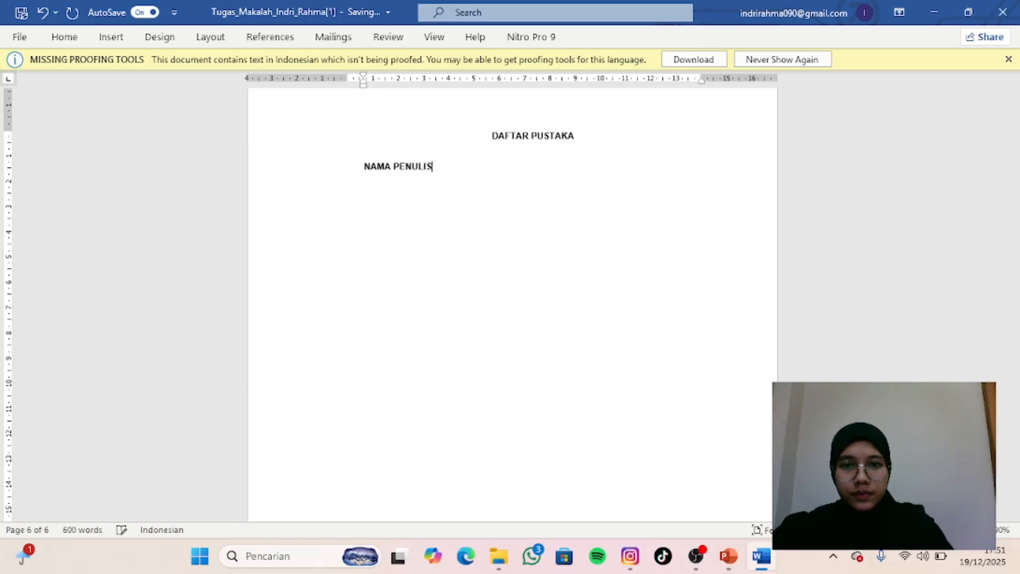
type(". TAHN")
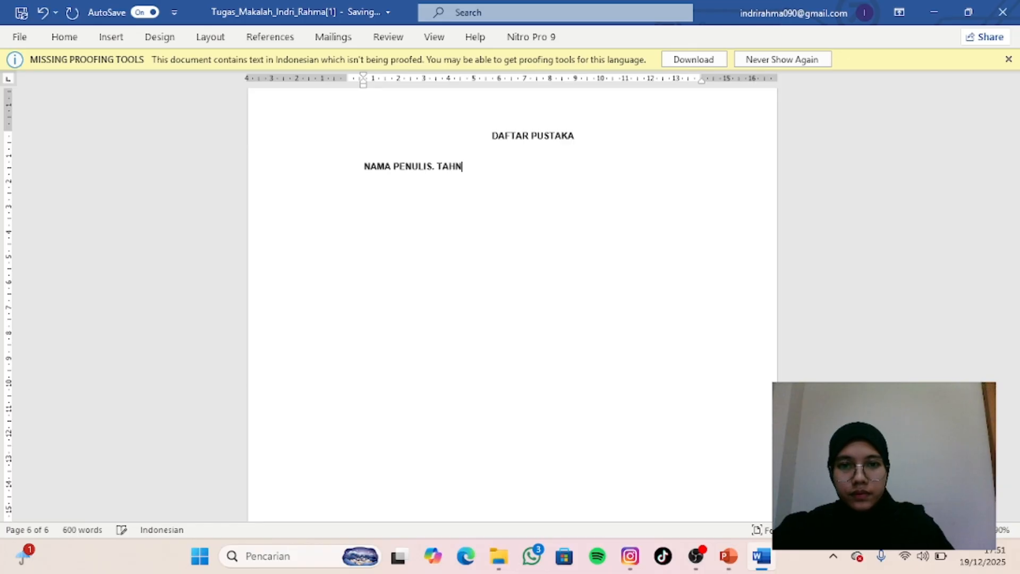
key("BackSpace")
type("UN PENER")
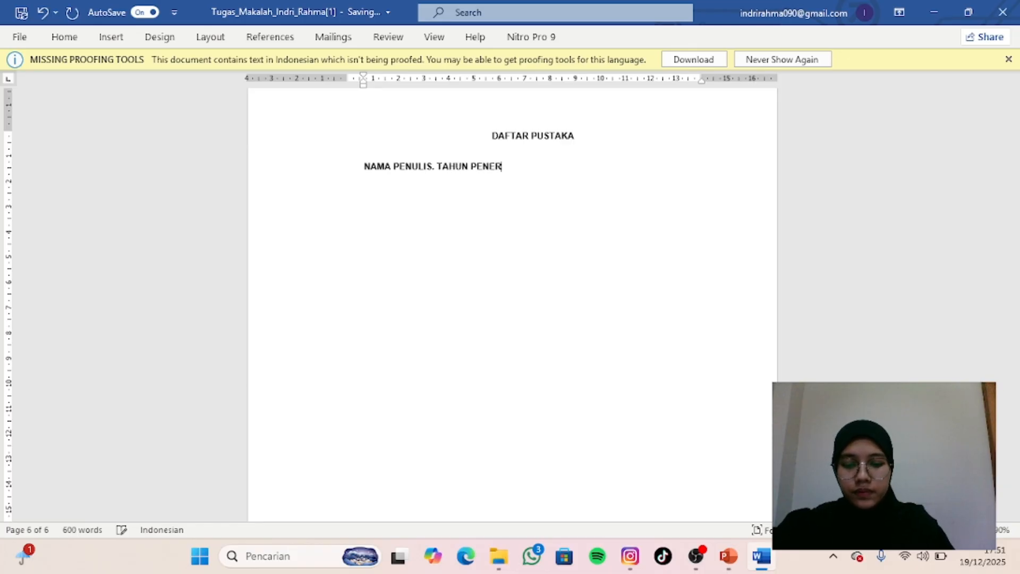
type("BIT.")
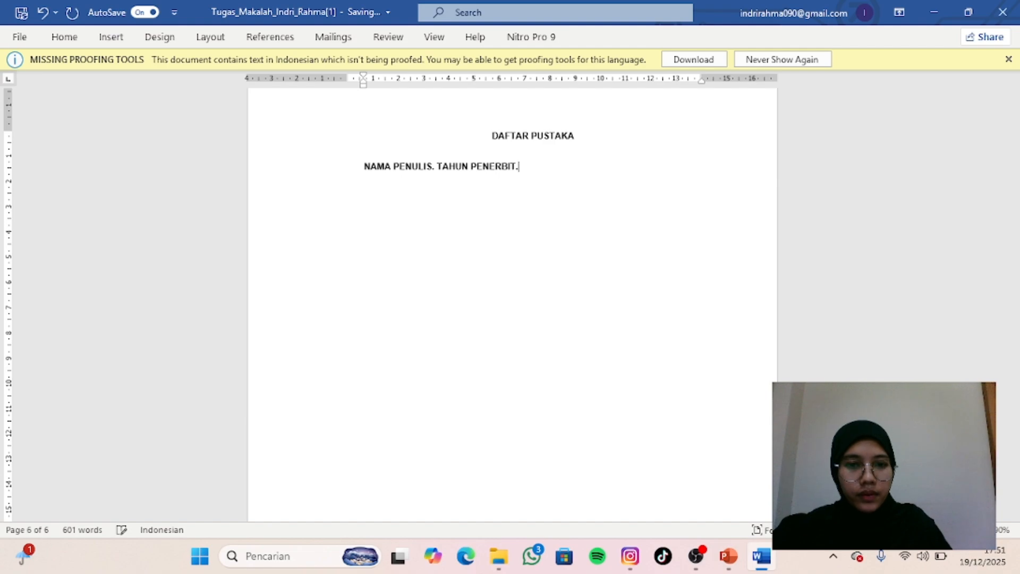
type(" J")
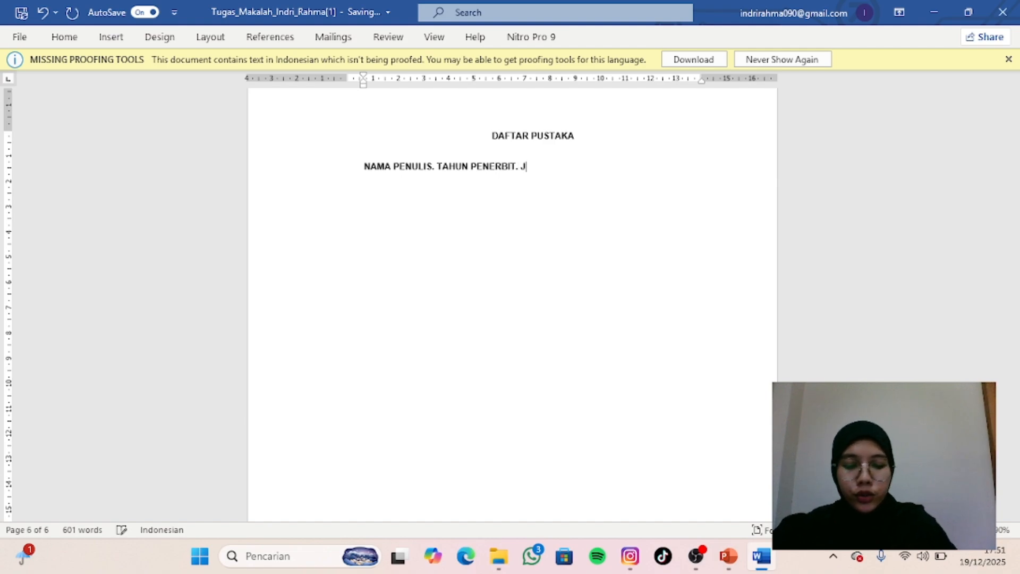
type("UDUL BUKU")
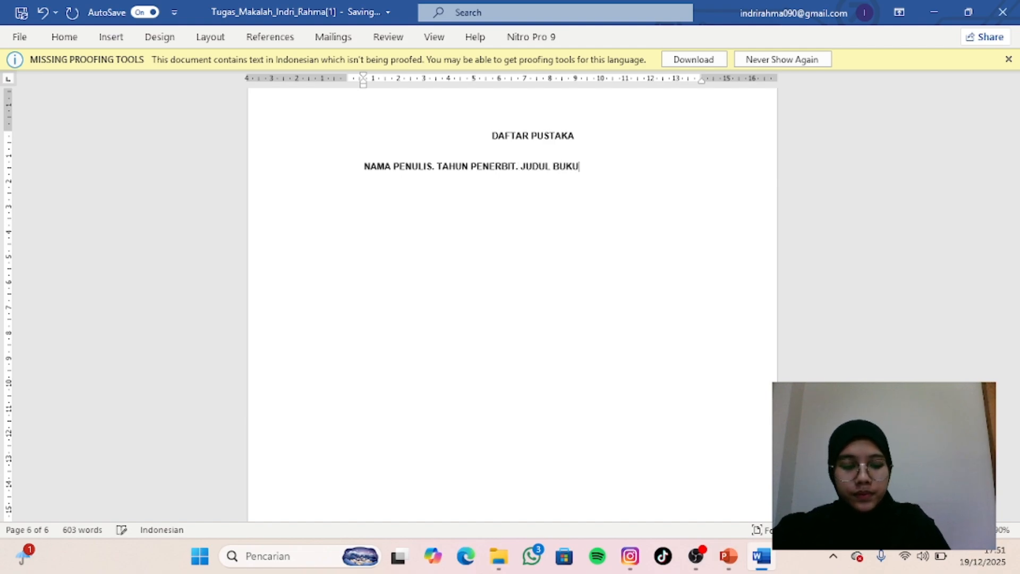
type(". KOTA PEBN")
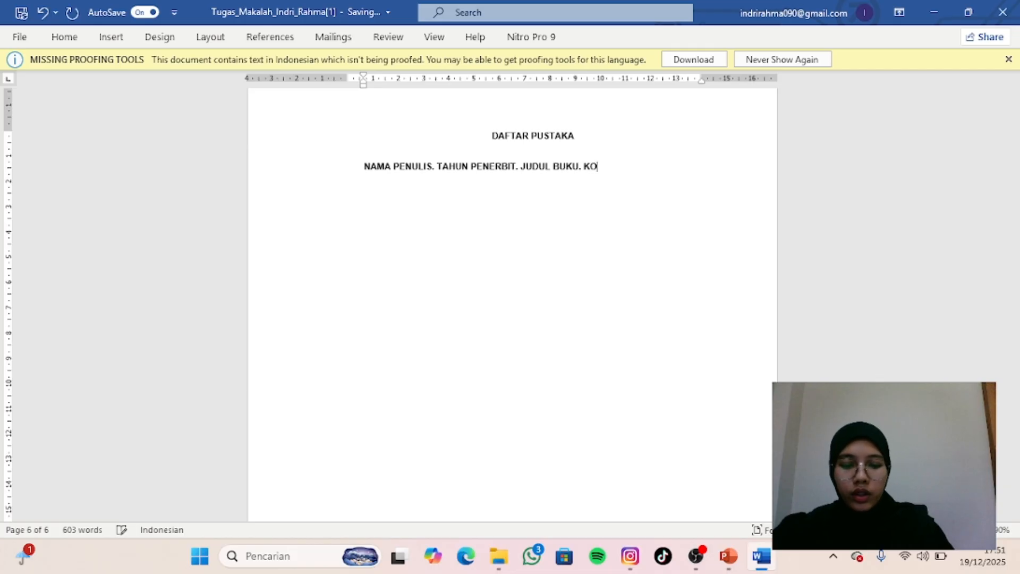
- Complete the reference format line with "JUDUL BUKU. KOTA PENERBIT. NAMA PENERBIT"
key("BackSpace")
key("BackSpace")
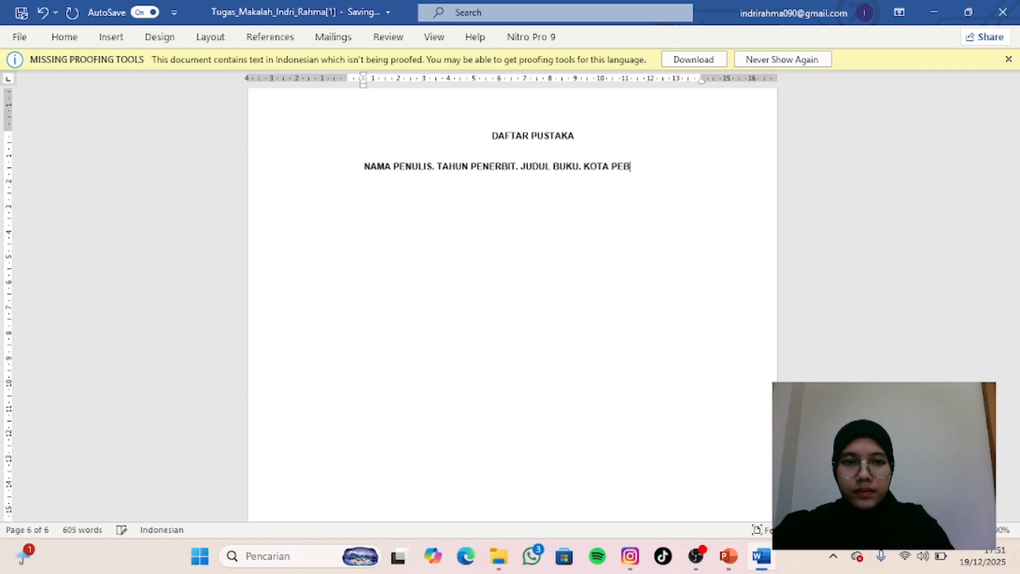
type("NERBIT.")
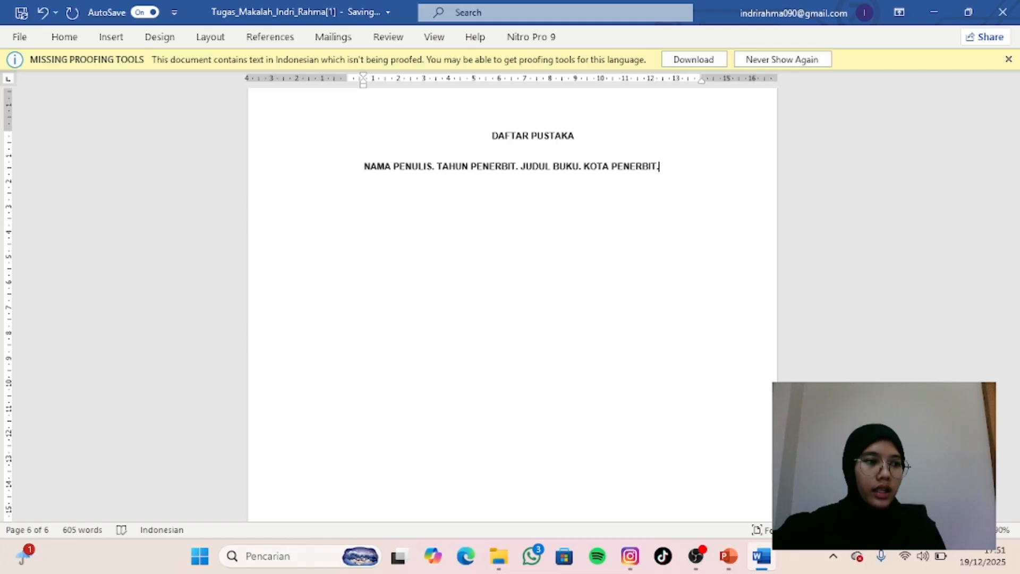
key("BackSpace")
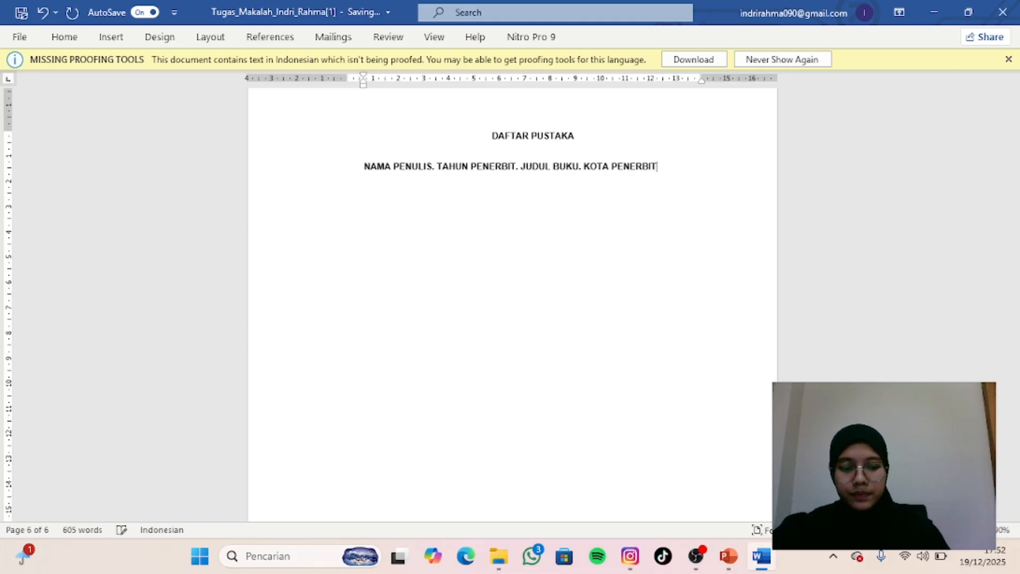
type(". NAMA P")
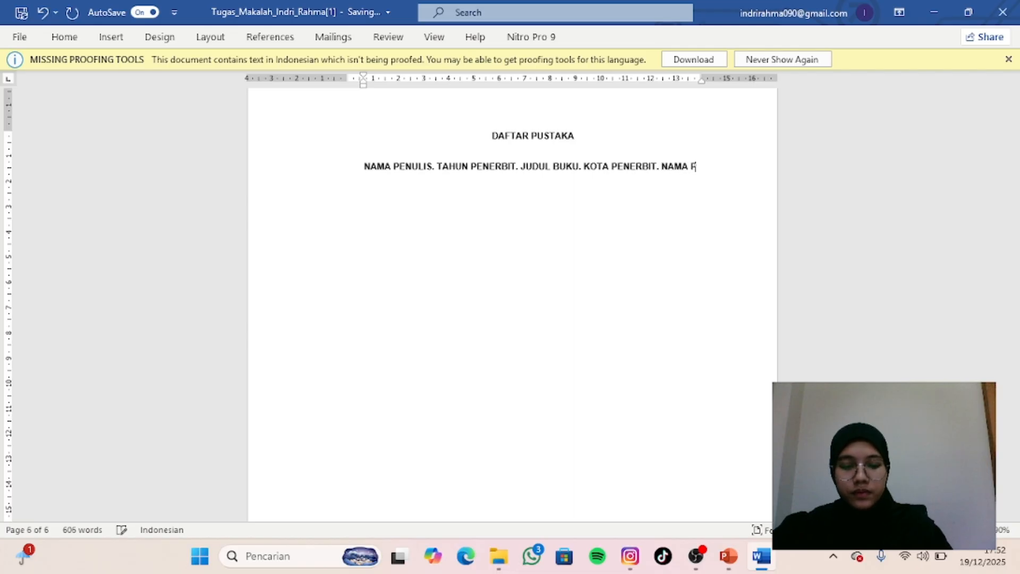
type("ENERBIT")
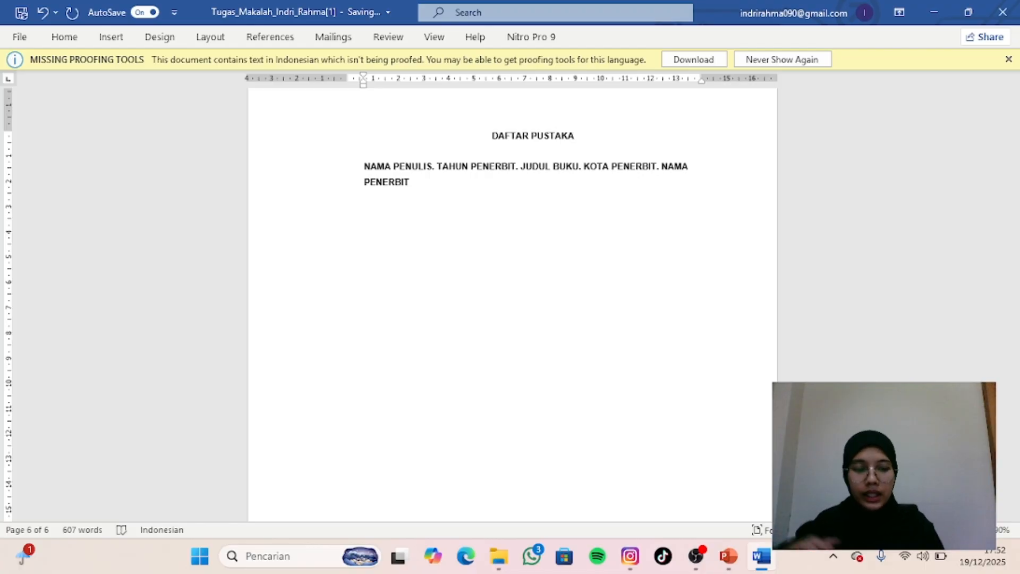
- Start an example book reference below the format line with the author's name followed by ".2019."
key("Return")
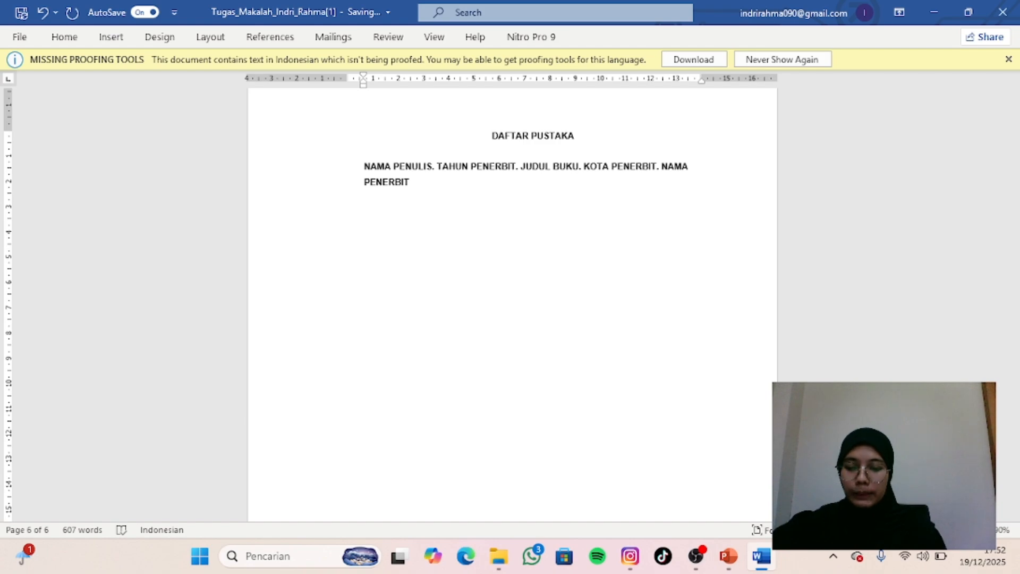
type("Sug")
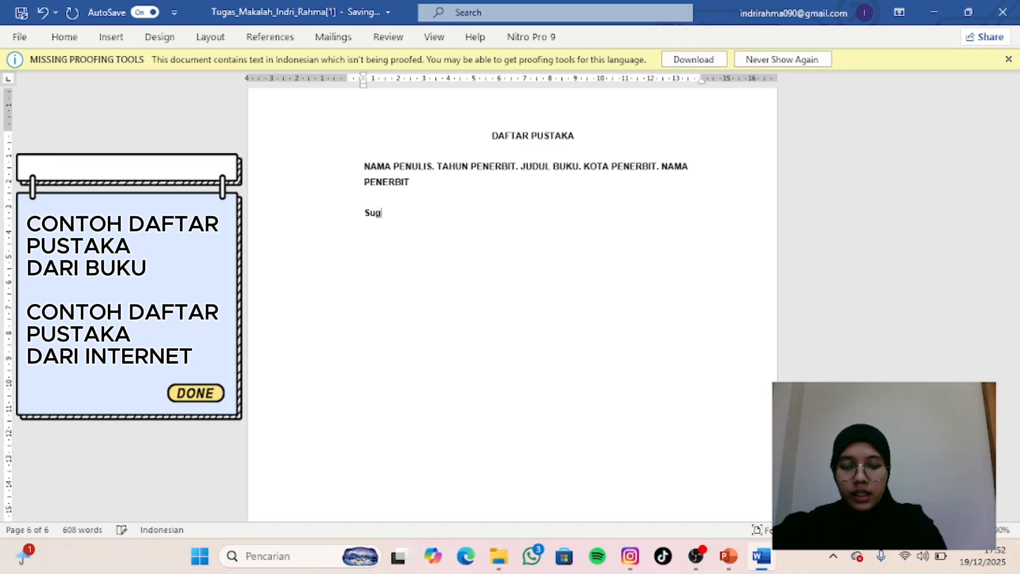
type("iyono.")
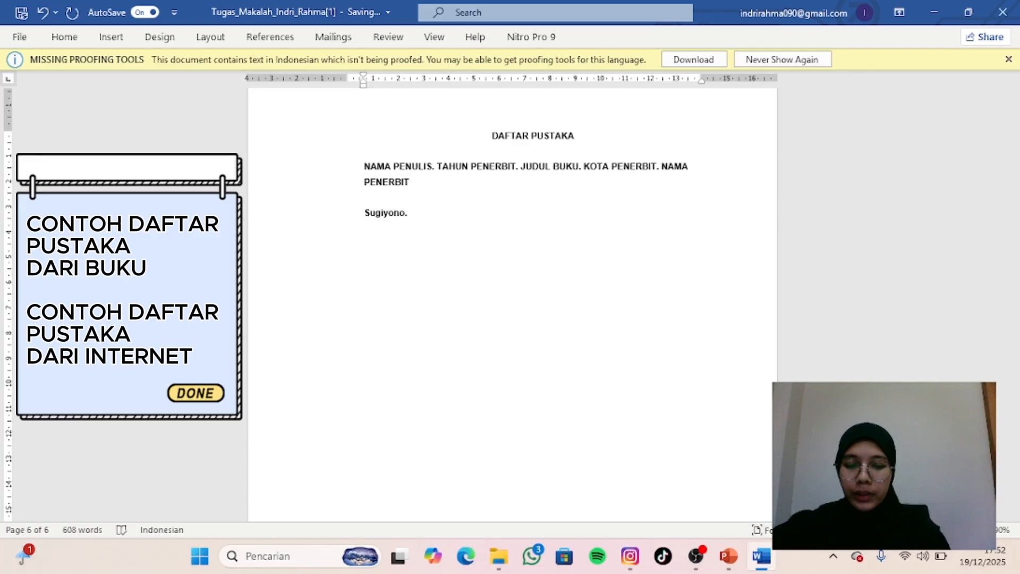
type("2019.")
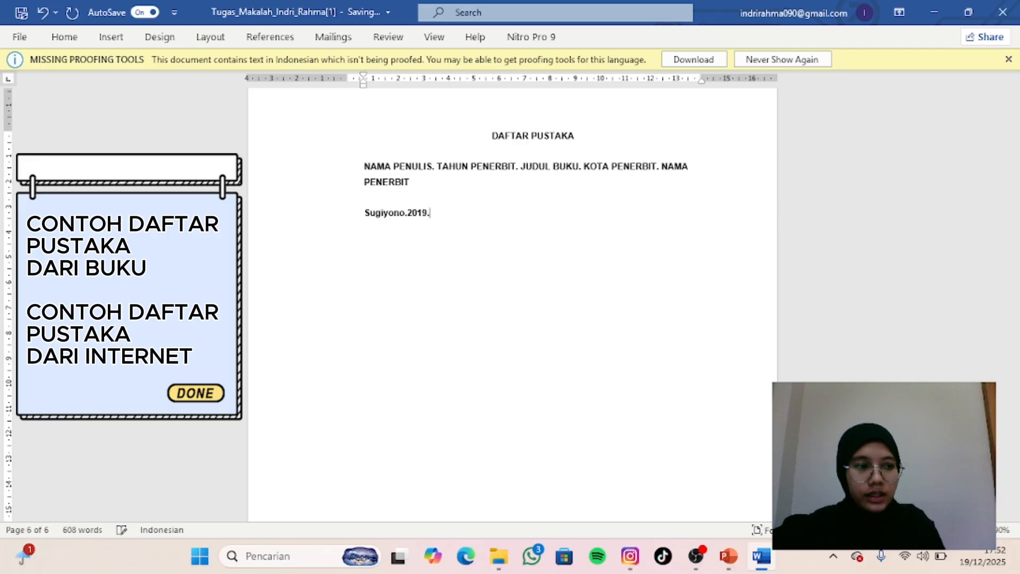
type(" M")
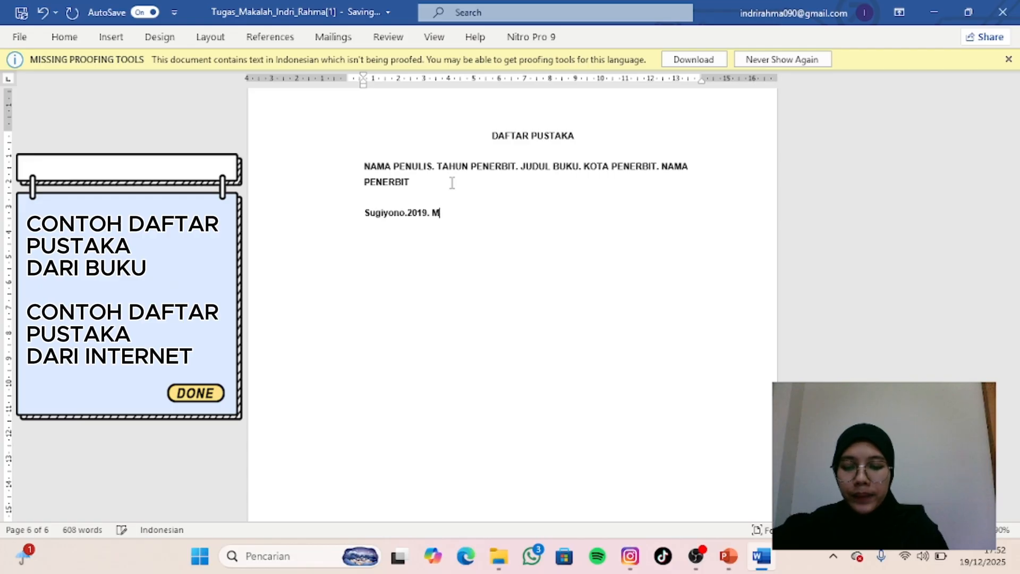
type("etode Pe")
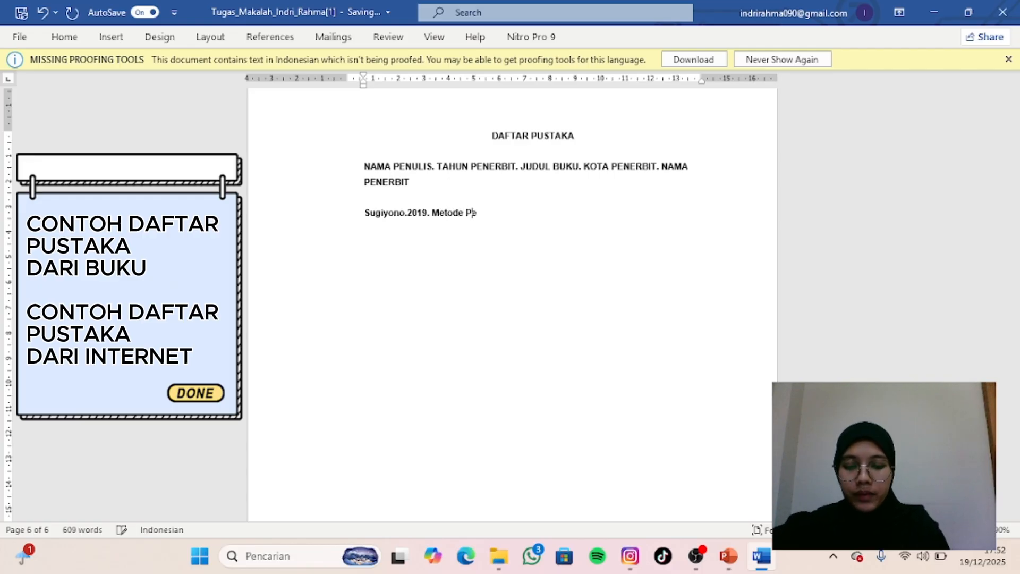
type("nelitian ")
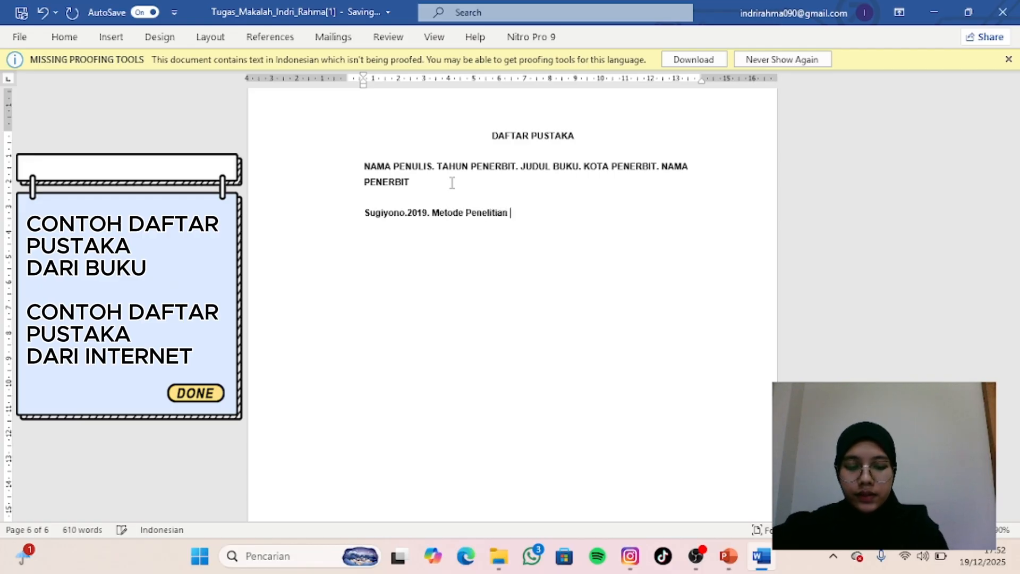
type("Pendidian")
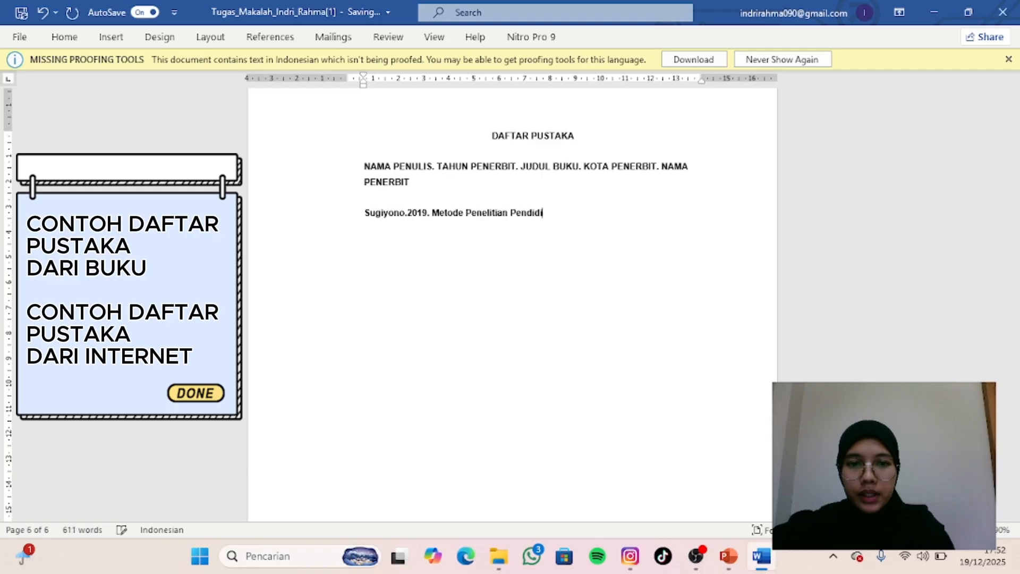
- Continue the example book reference after the year with the title "Metode Penelitian Pendidikan."
key("BackSpace")
key("BackSpace")
type("k")
key("BackSpace")
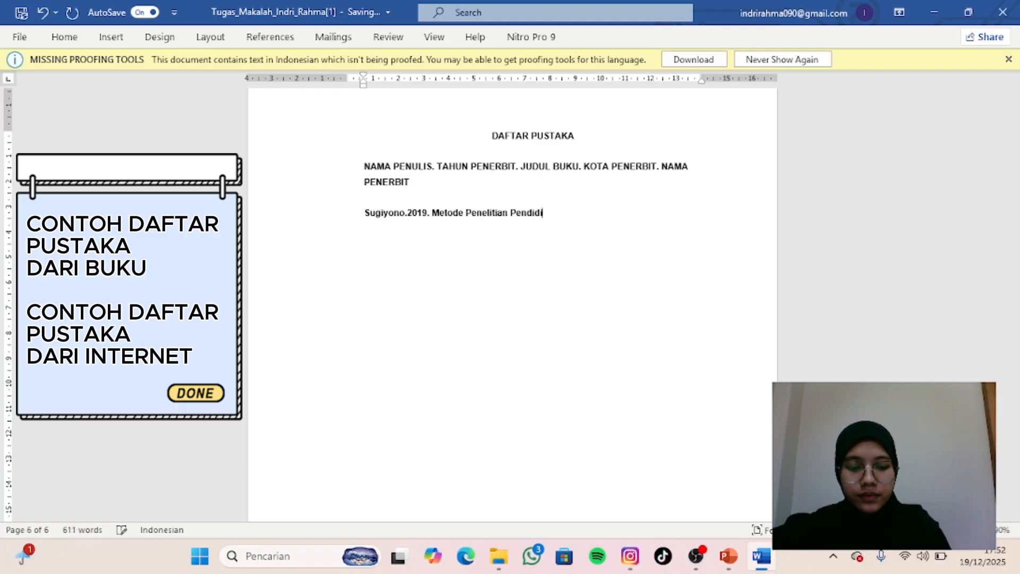
type("kam")
key("BackSpace")
type("n.")
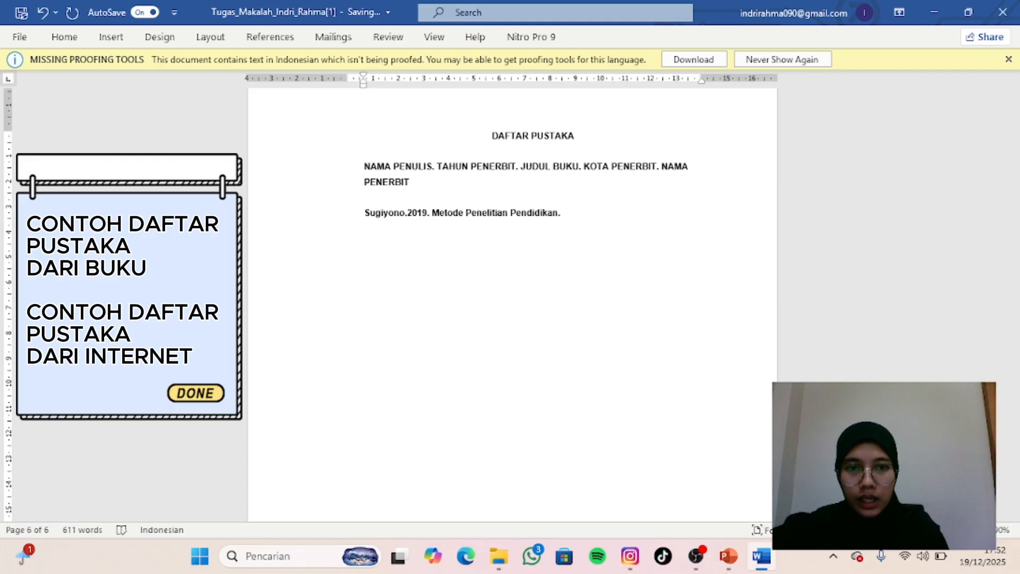
type(" Bandung")
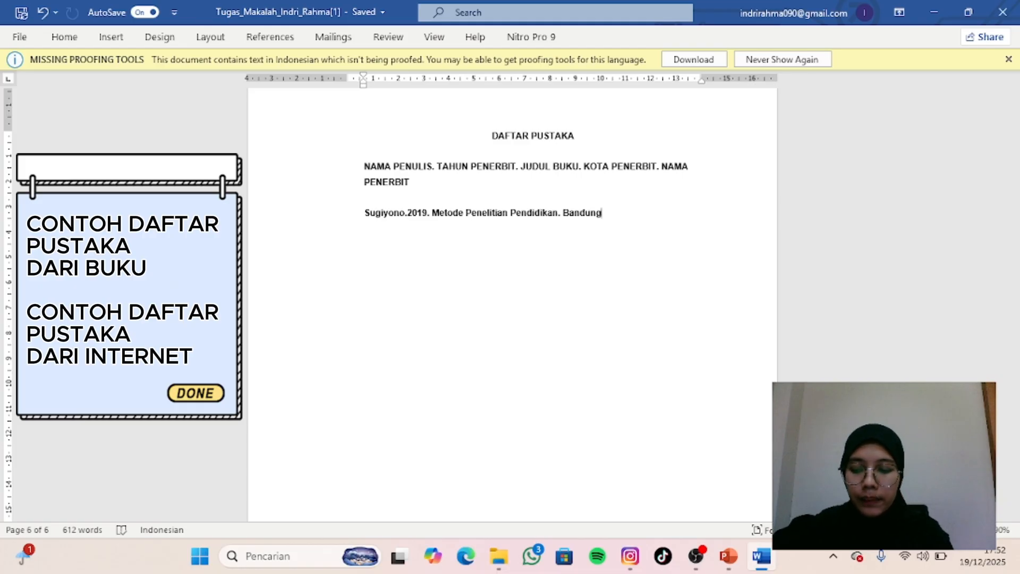
type(":")
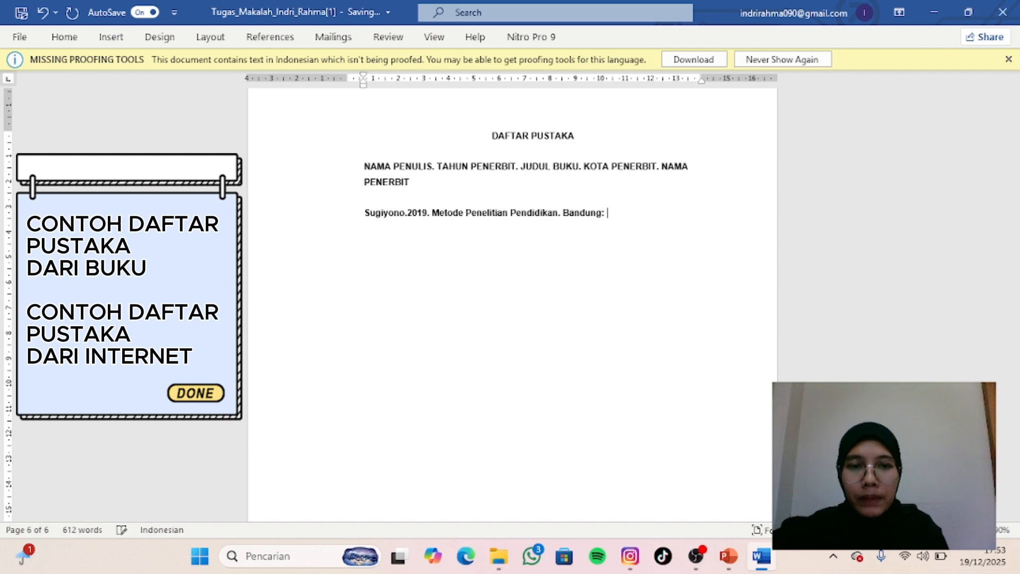
type(" Al")
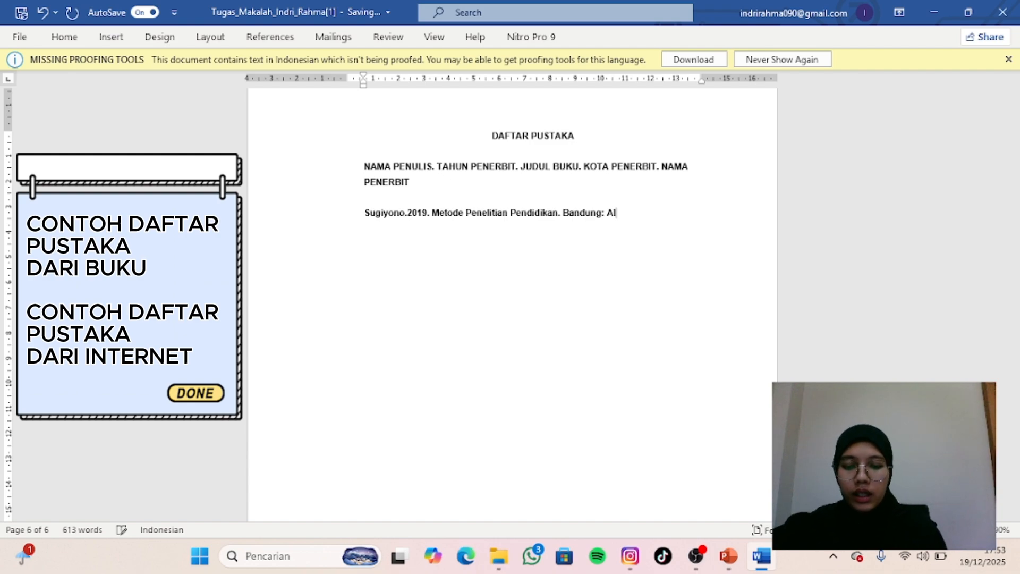
type("fabeta")
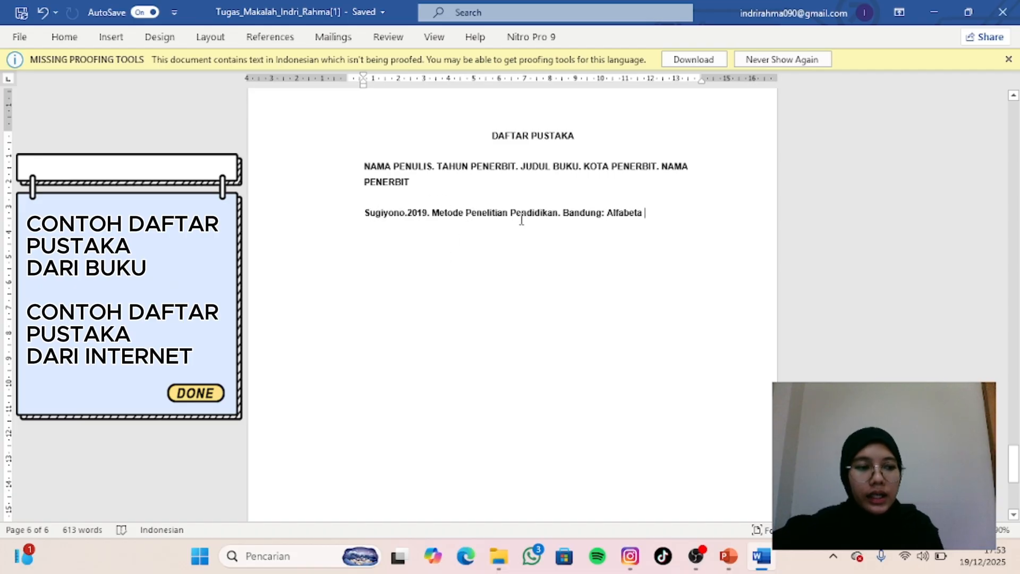
- Complete the example book reference with the city and publisher "Bandung: Alfabeta"
left_click(656, 205)
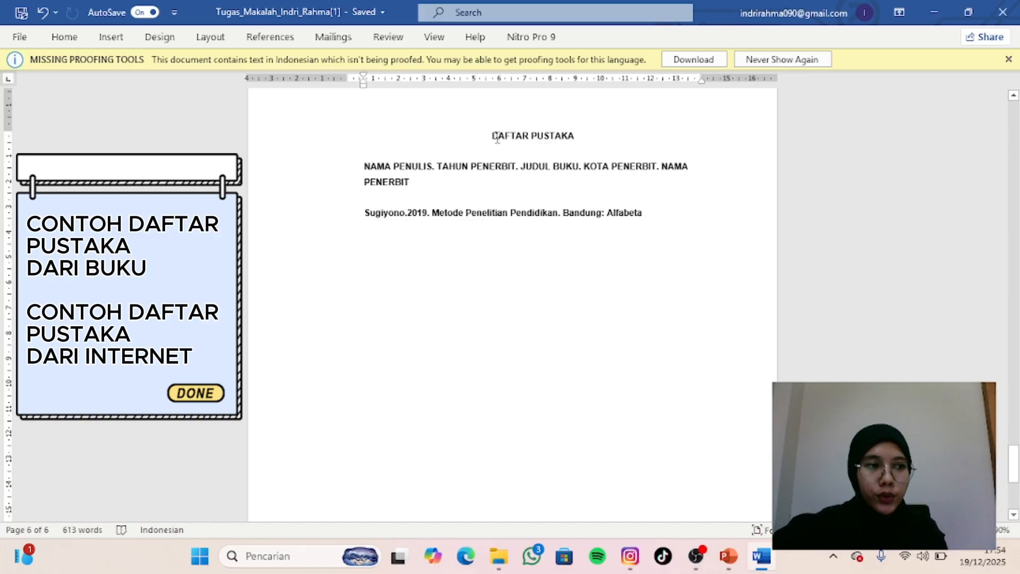
- Add a second "DAFTAR PUSTAKA" heading a few lines below the book reference and center it
left_click(636, 239)
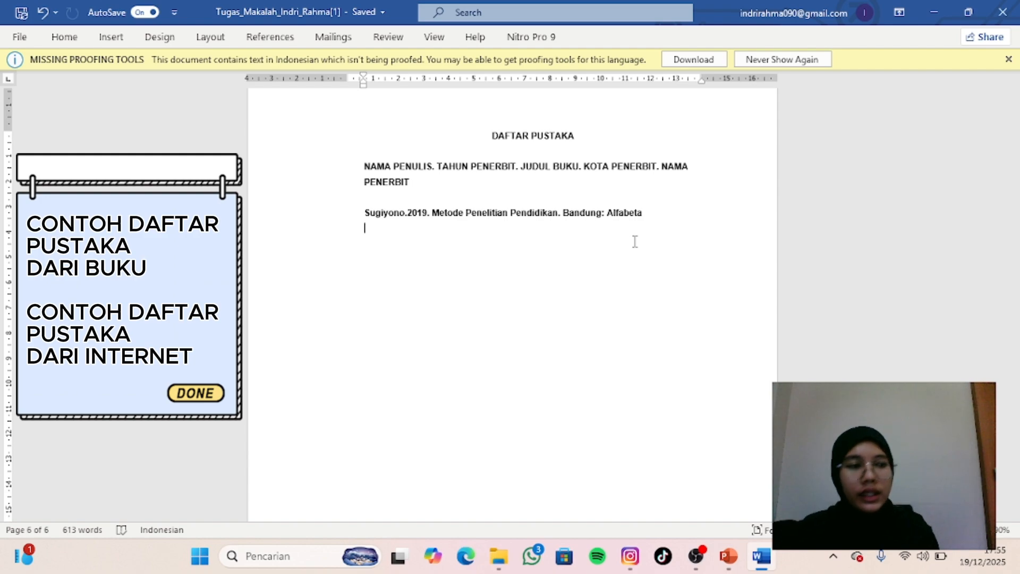
key("Return")
key("Return")
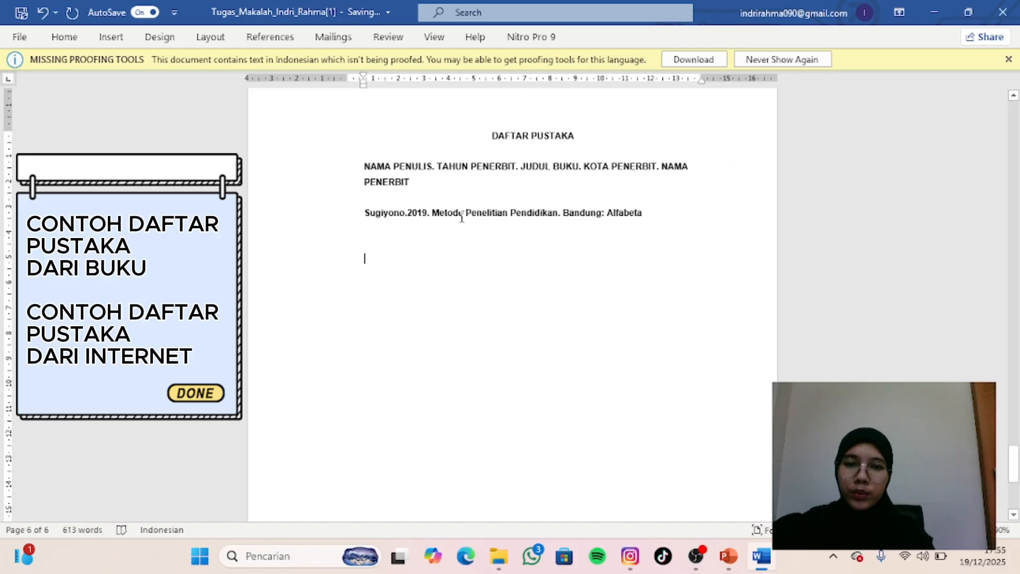
type("Da")
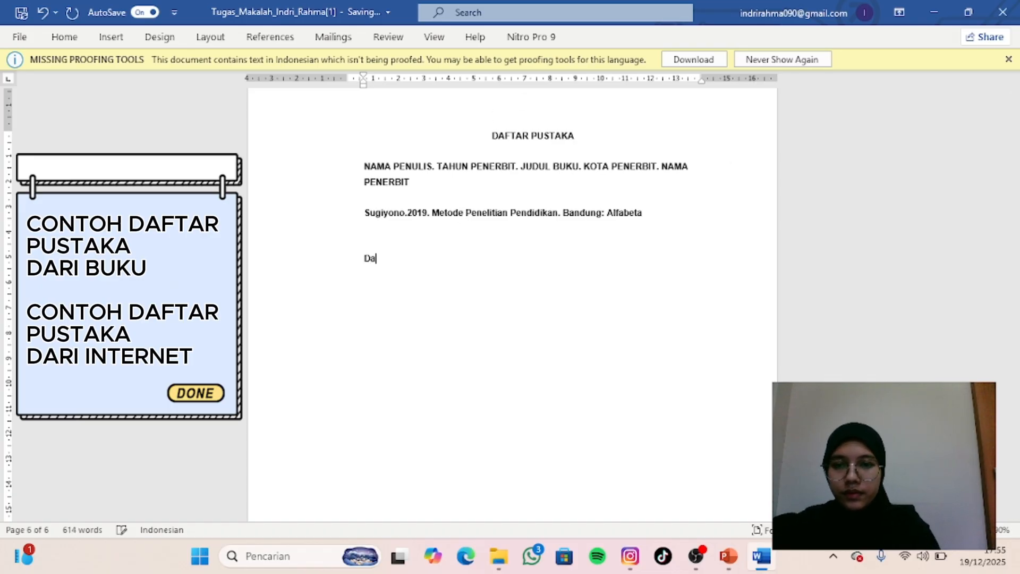
key("BackSpace")
type("AFTAR P")
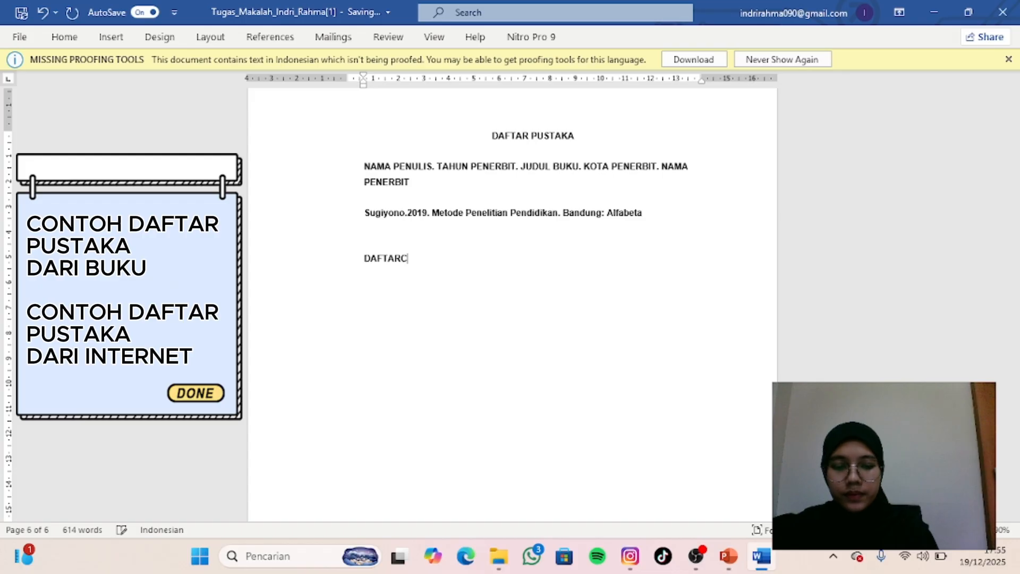
key("BackSpace")
type("PUSTAKA")
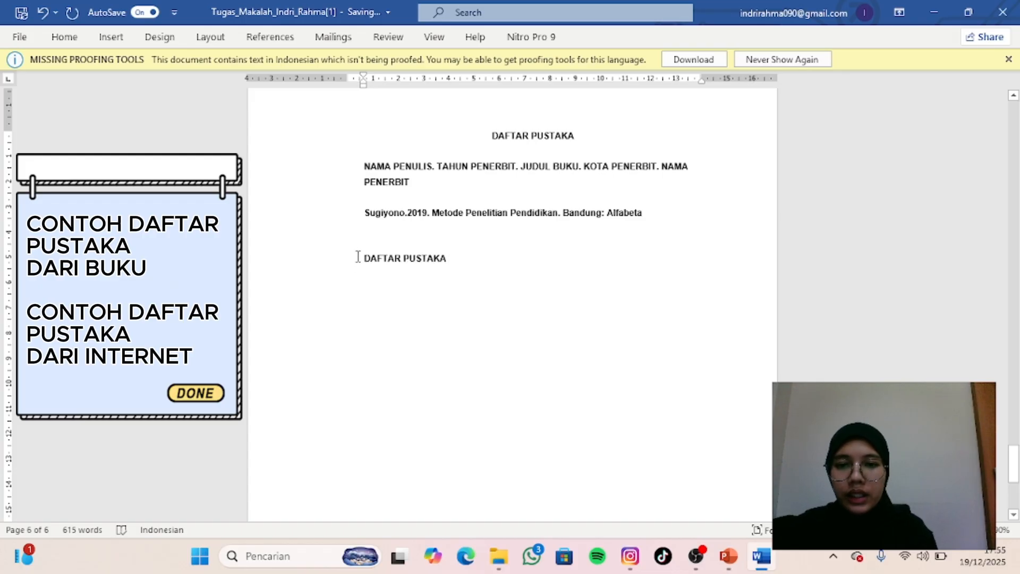
left_click_drag(357, 259, 461, 263)
key("ctrl+e")
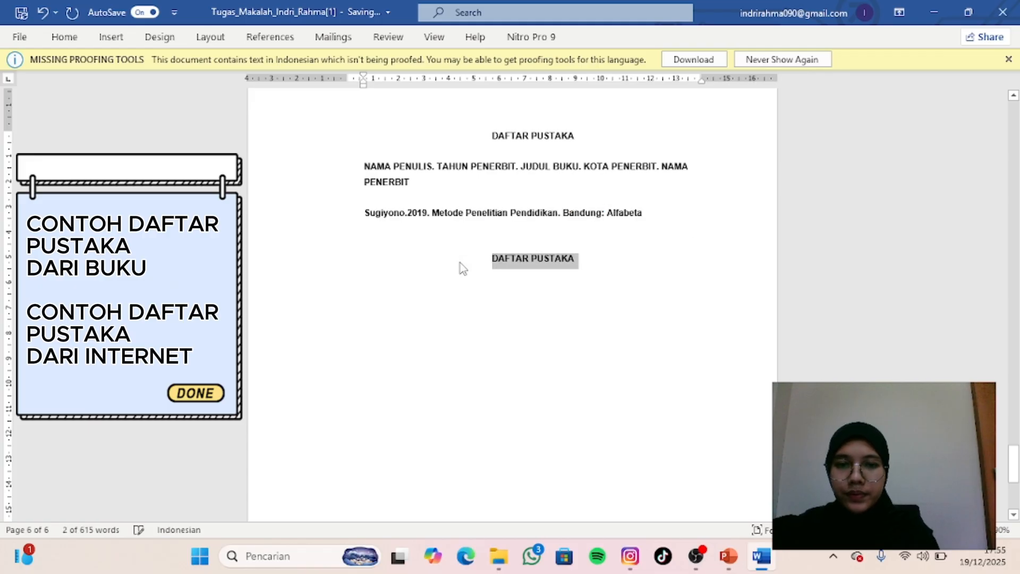
- Start a left-aligned internet reference below the second "DAFTAR PUSTAKA" heading with "Kemdikbud.2021."
left_click(594, 272)
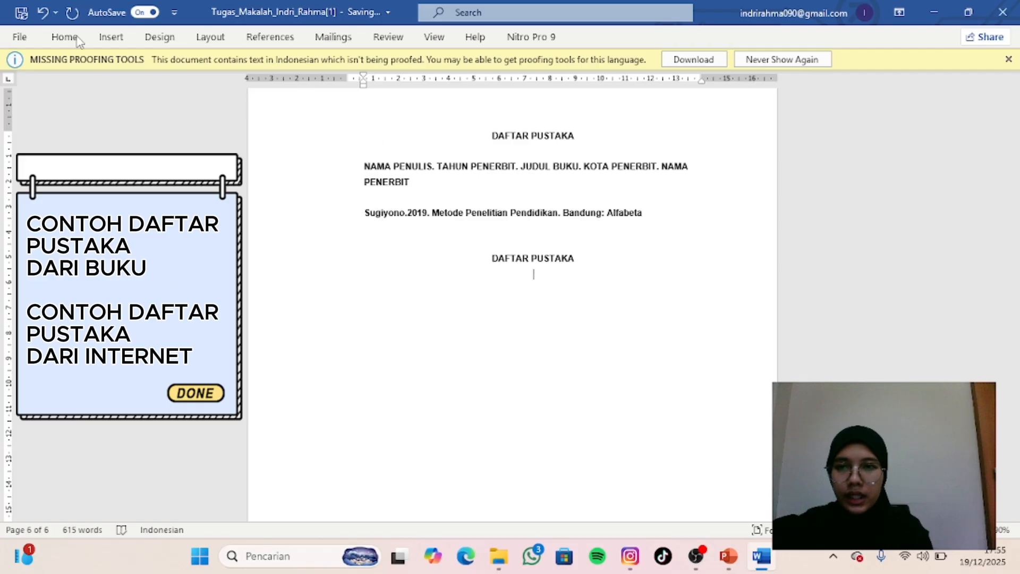
left_click(63, 38)
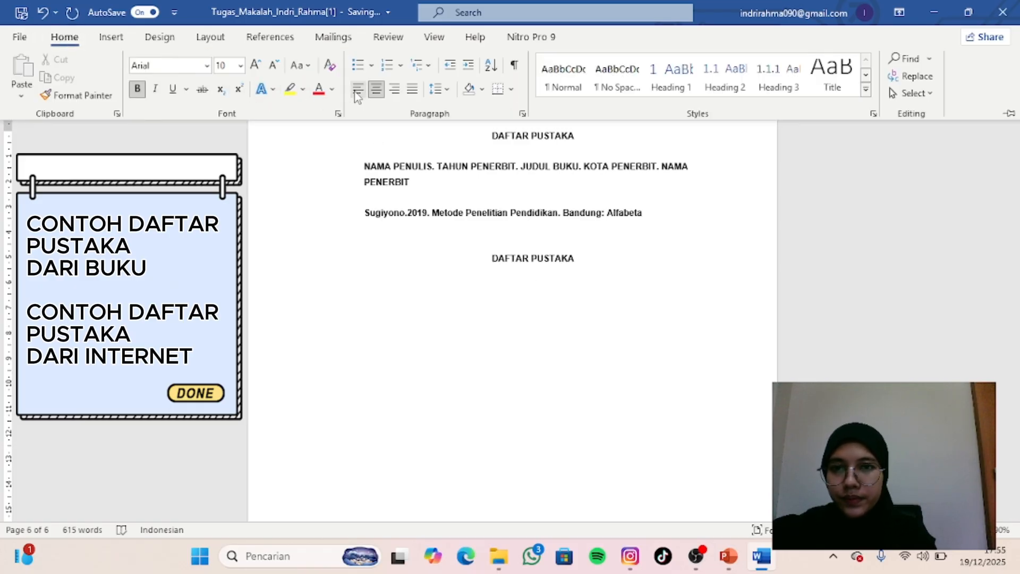
left_click(394, 267)
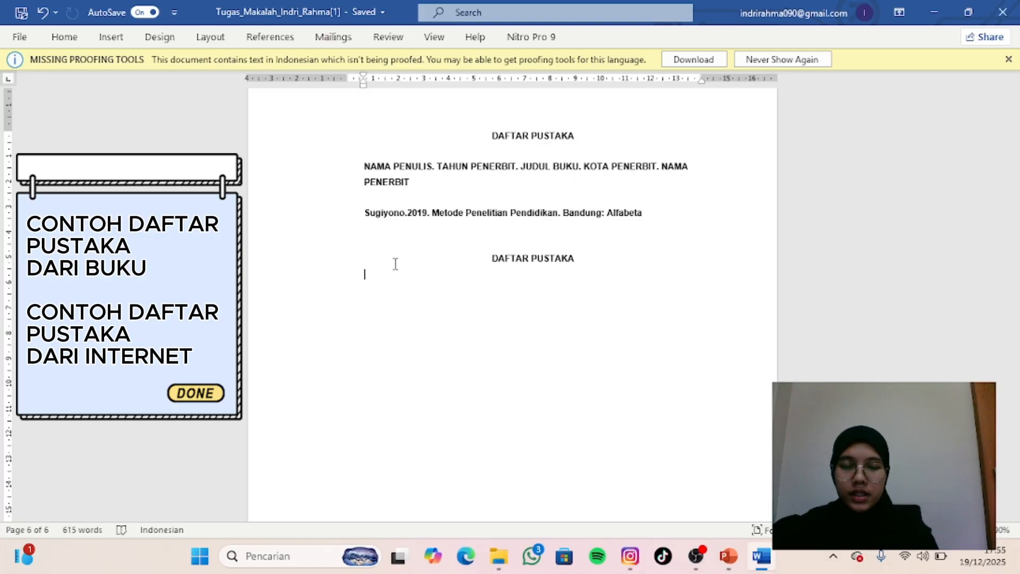
type("K")
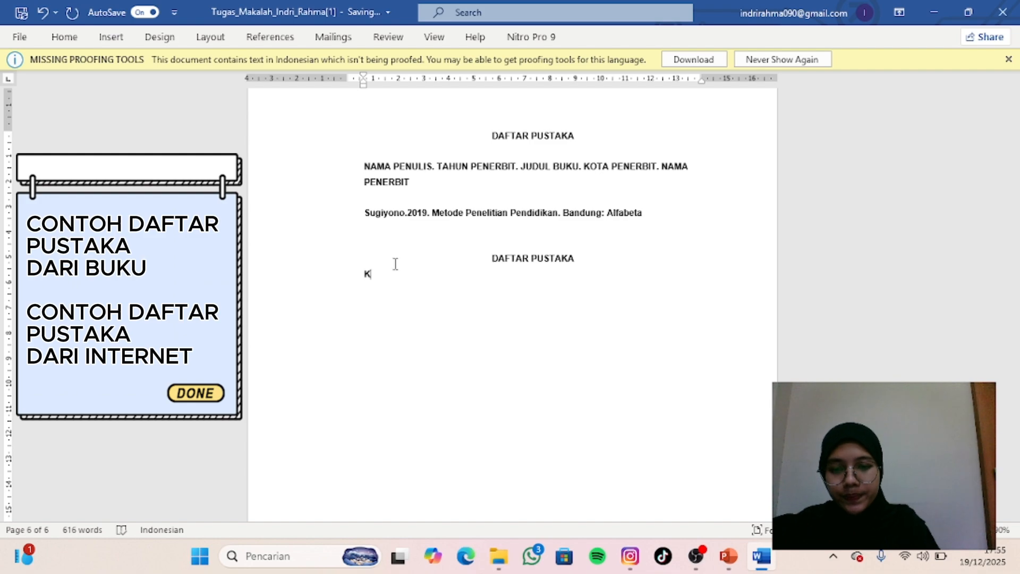
type("emdikbud.")
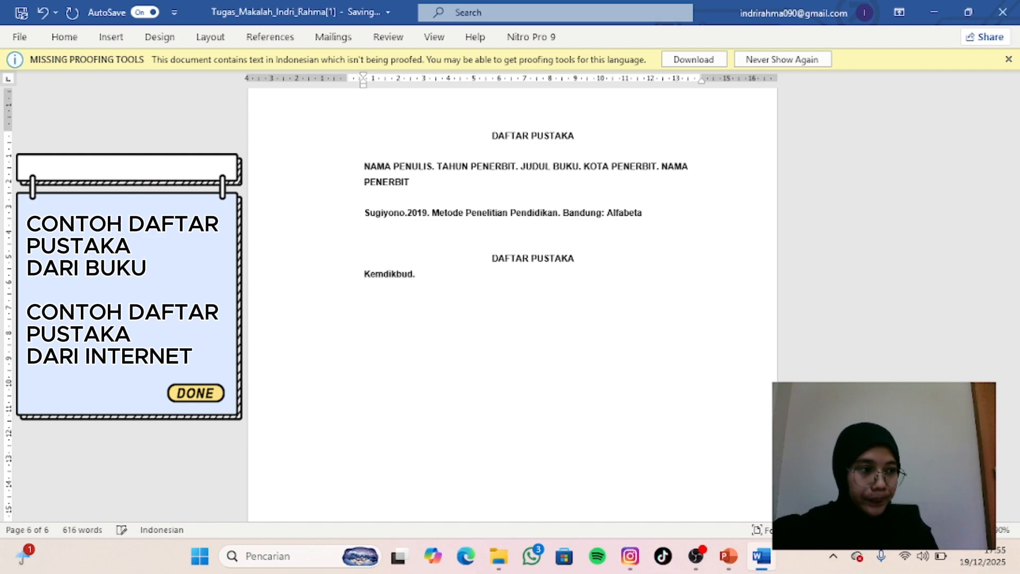
type("2021")
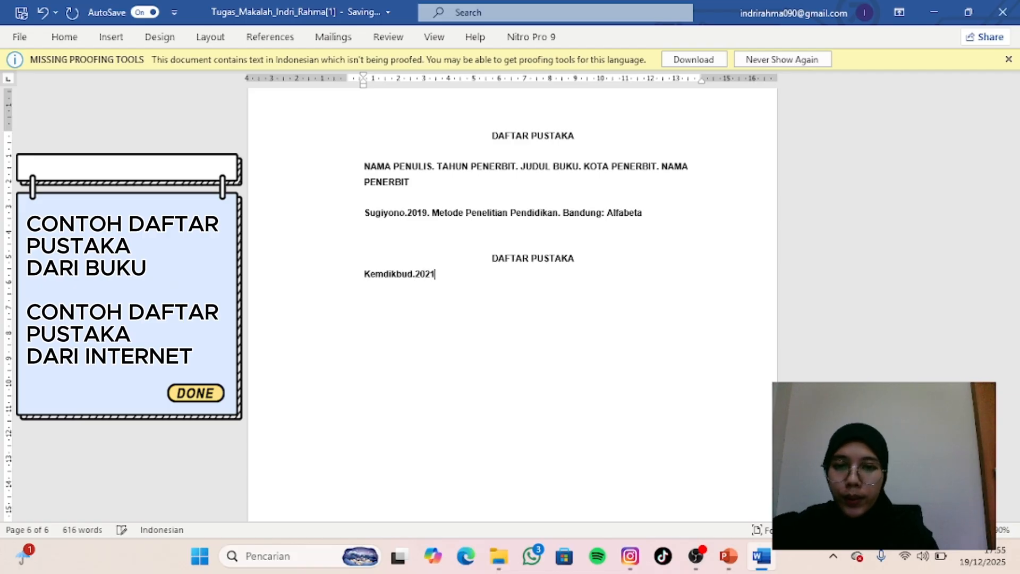
type(".")
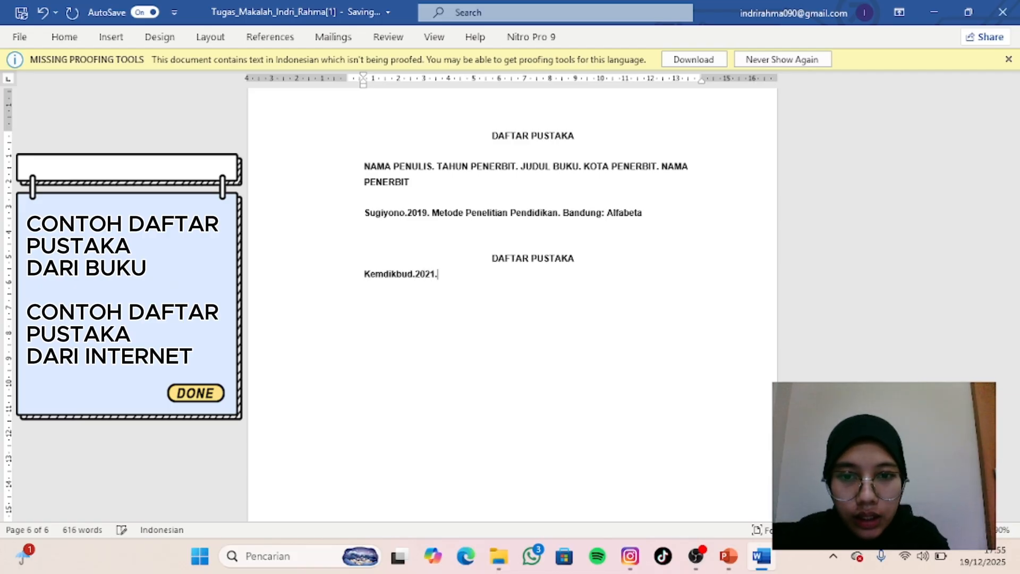
- Copy the reference format line and paste it below the example book reference, with a blank line between them
left_click_drag(365, 167, 412, 195)
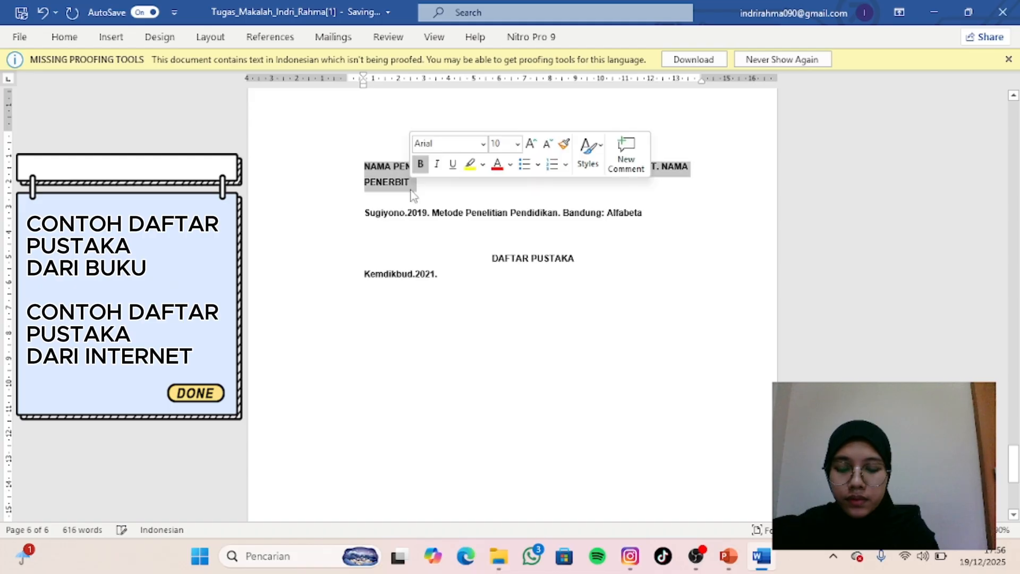
key("ctrl+c")
left_click(645, 213)
key("Return")
key("Return")
key("ctrl+v")
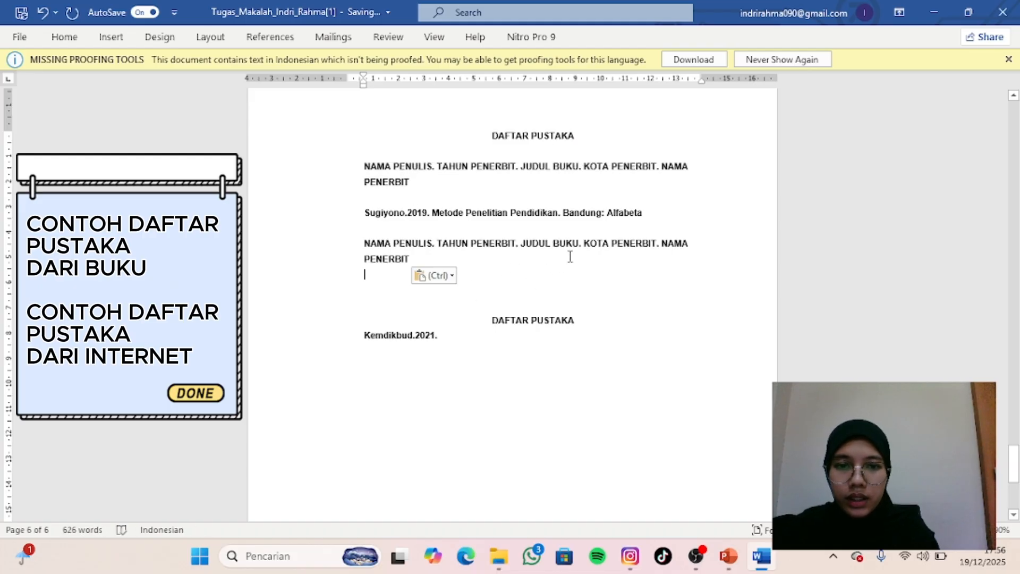
- Change "JUDUL BUKU" to "JUDUL ARTIKEL" in the copied format line
left_click(579, 243)
key("BackSpace")
key("BackSpace")
key("BackSpace")
key("BackSpace")
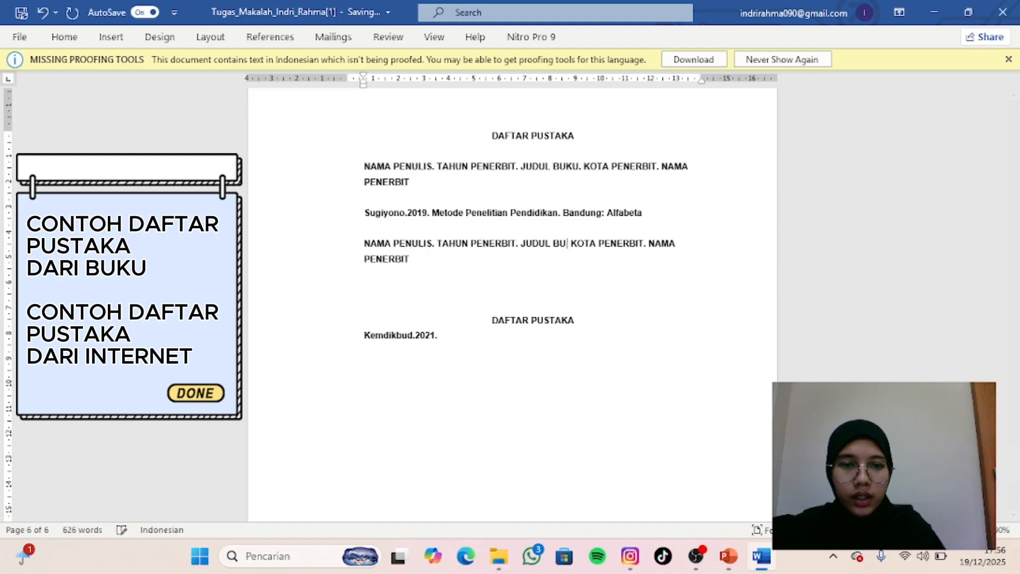
type("ARTIKEL.")
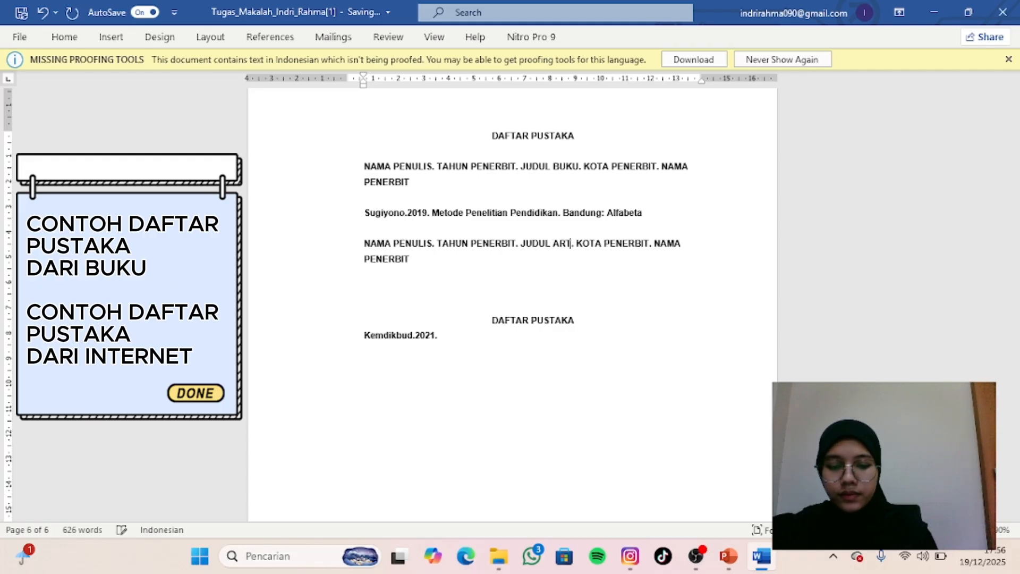
- Remove "KOTA PENERBIT." from the copied format line and change "NAMA PENERBIT" to "NAMA WEBSITE"
left_click(671, 244)
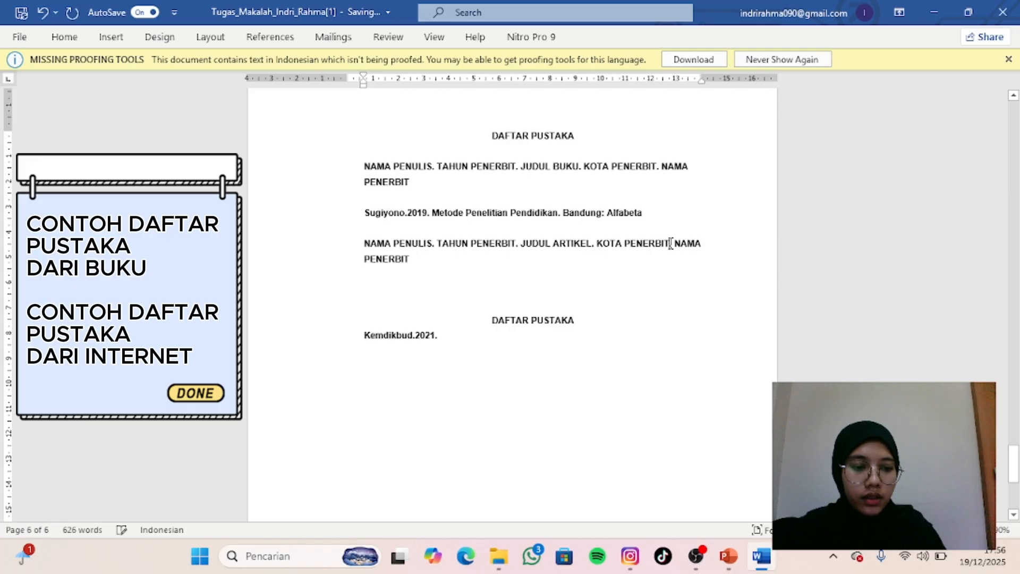
key("BackSpace")
key("BackSpace")
key("BackSpace")
key("BackSpace")
key("BackSpace")
key("BackSpace")
key("BackSpace")
key("BackSpace")
key("BackSpace")
key("BackSpace")
key("BackSpace")
key("BackSpace")
key("BackSpace")
key("BackSpace")
key("BackSpace")
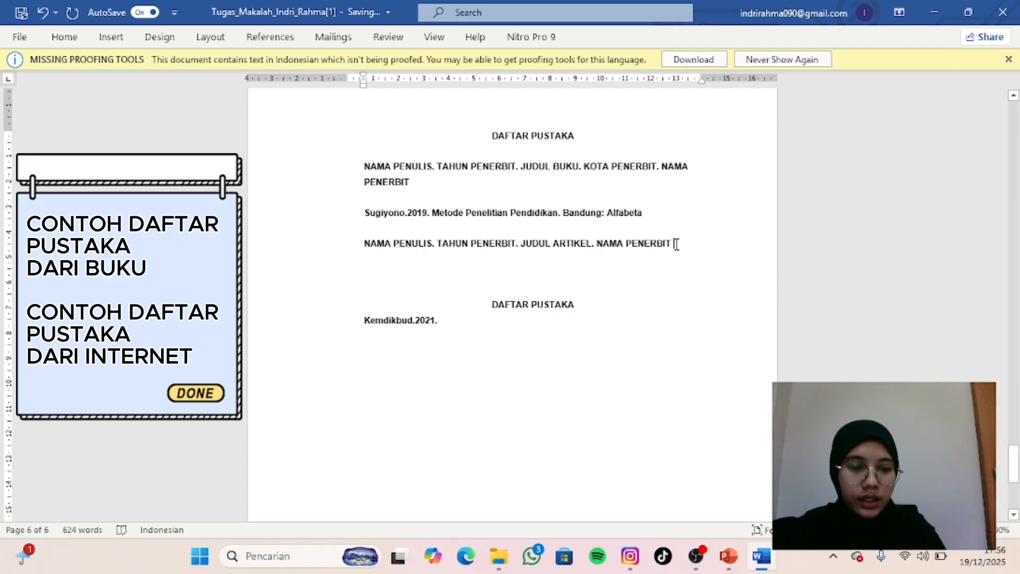
key("BackSpace")
key("BackSpace")
key("BackSpace")
key("BackSpace")
key("BackSpace")
key("BackSpace")
key("BackSpace")
key("BackSpace")
key("BackSpace")
type("WE")
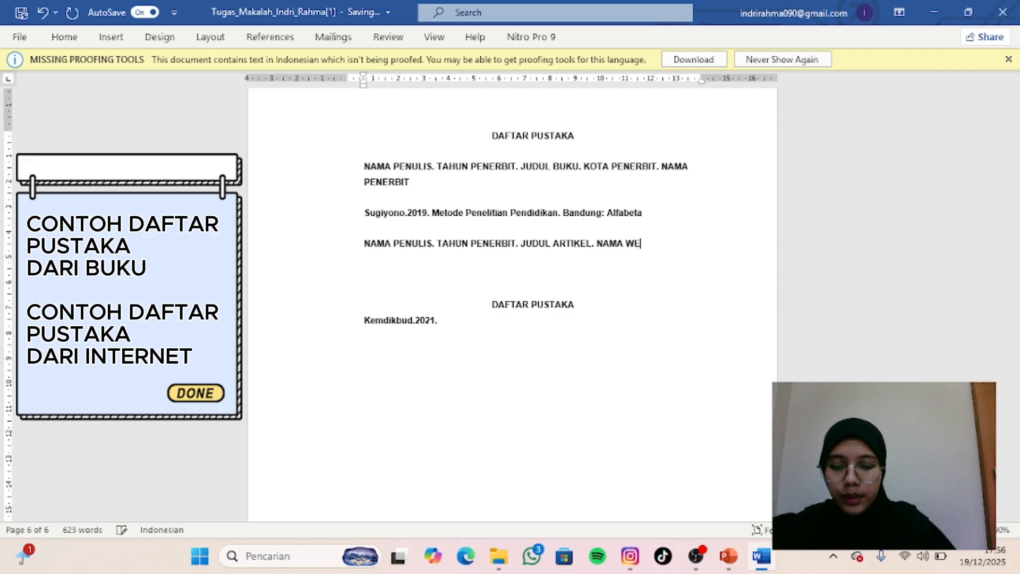
type("BSITE. ")
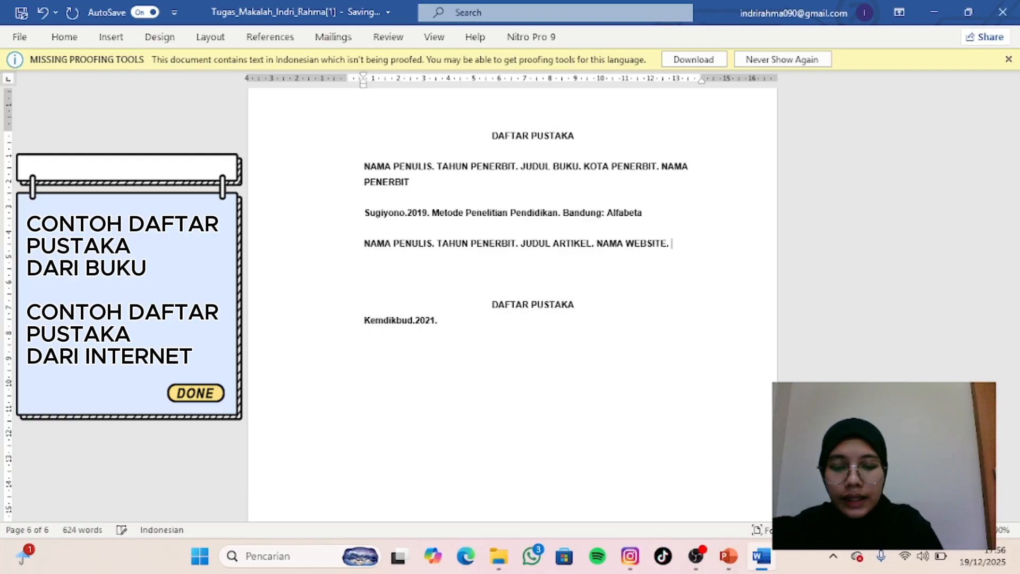
type("TGL AKSES")
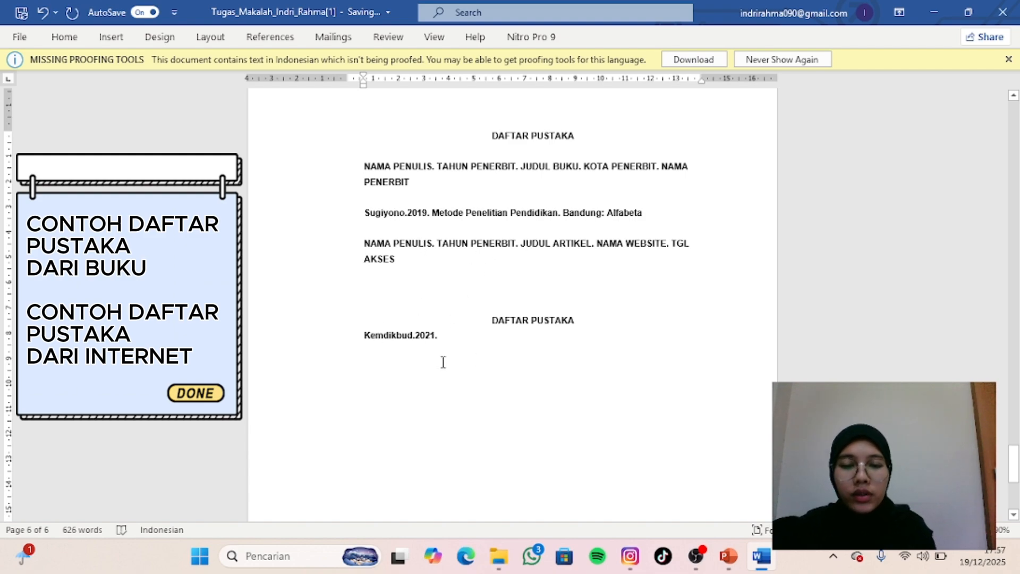
- Add the article title "Pengertian Pendidikan." after "Kemdikbud.2021." in the example internet reference
left_click(447, 336)
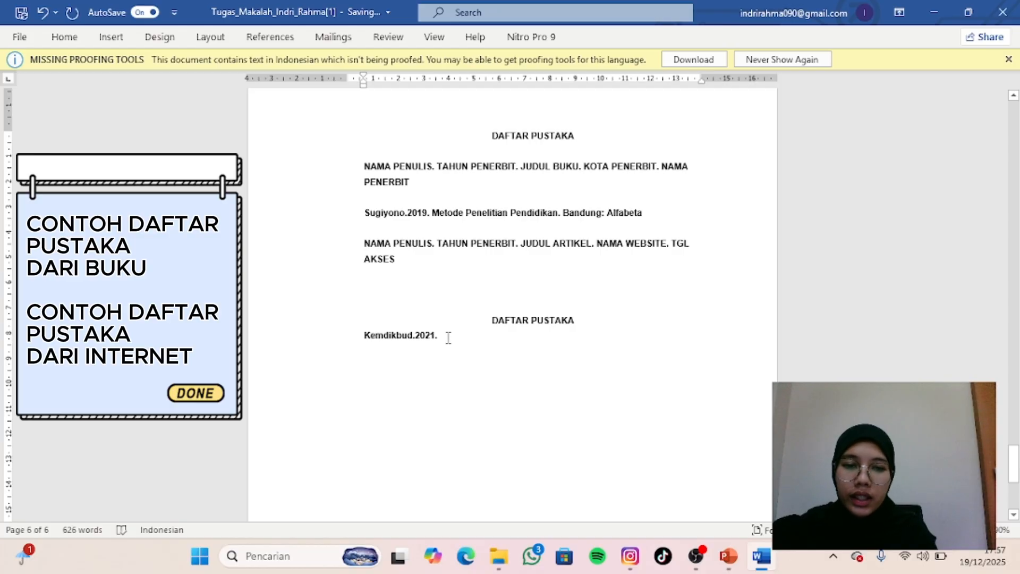
type("P")
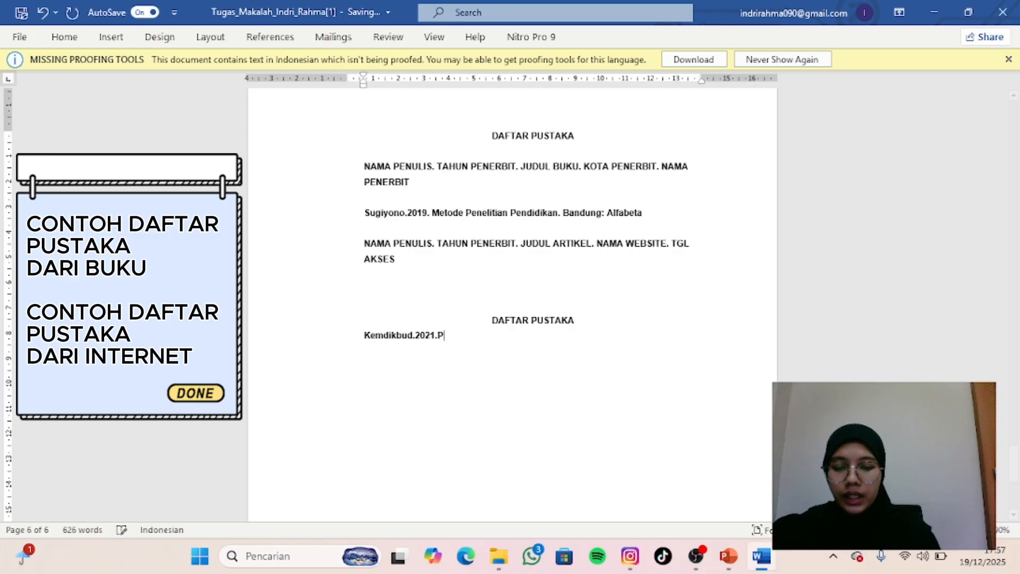
type("enger")
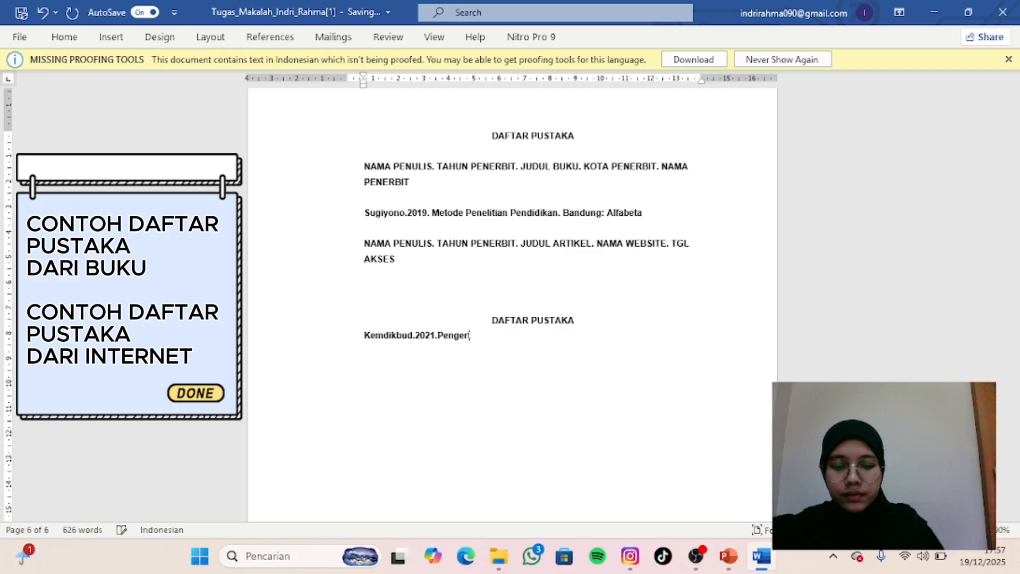
type("tian Pe")
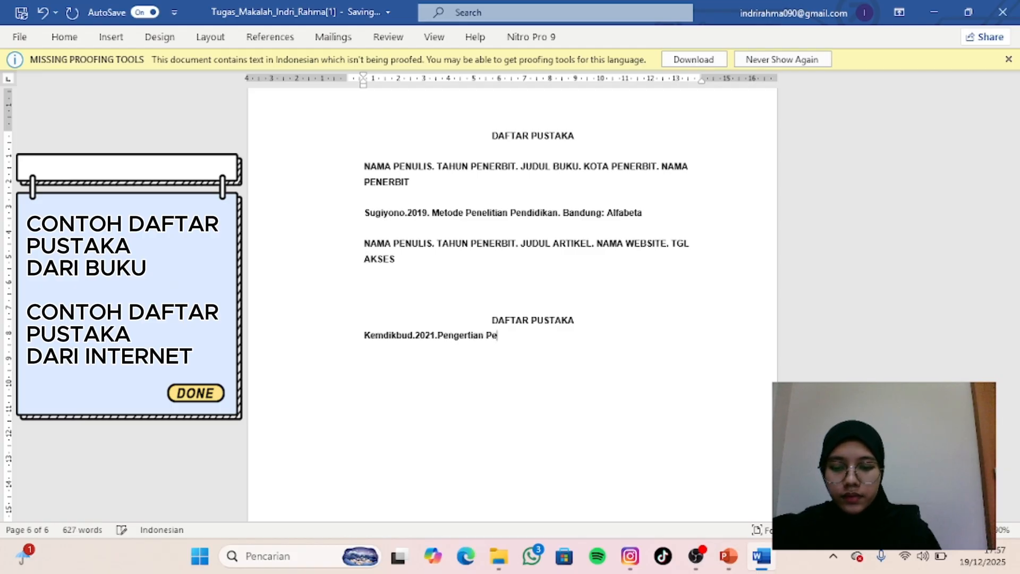
type("ndidikan.")
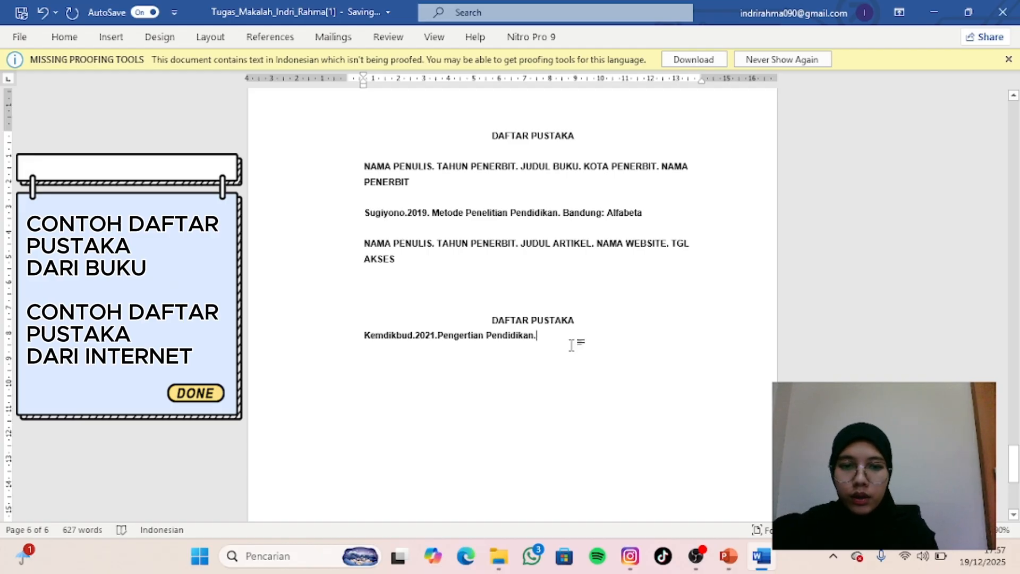
type("www")
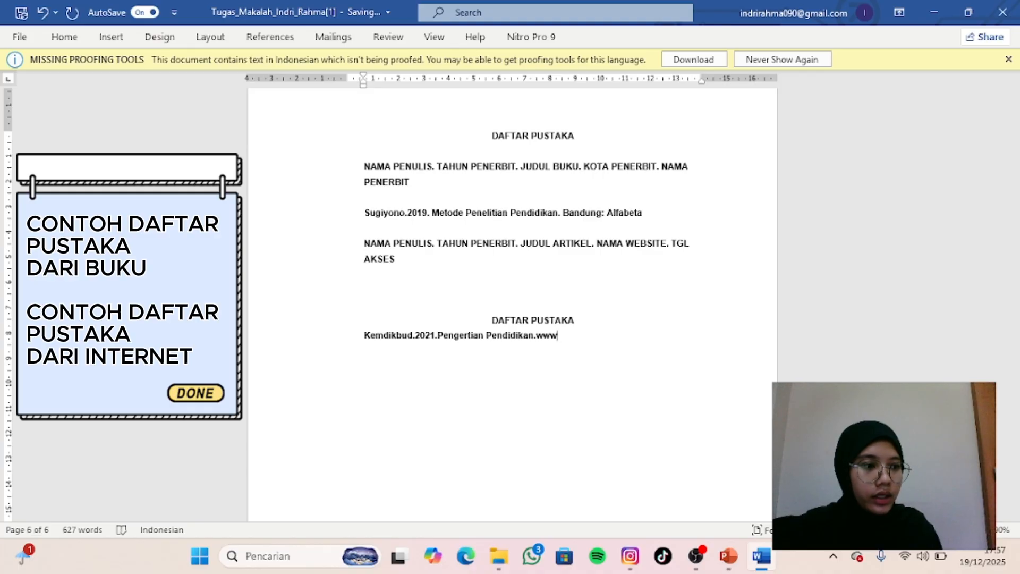
type(".kemdikbud")
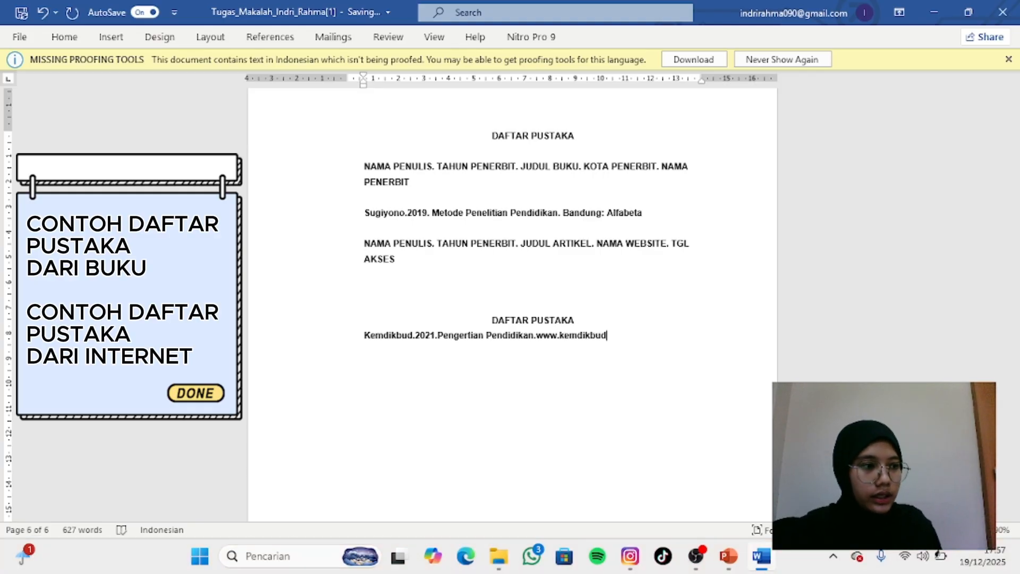
type(".go")
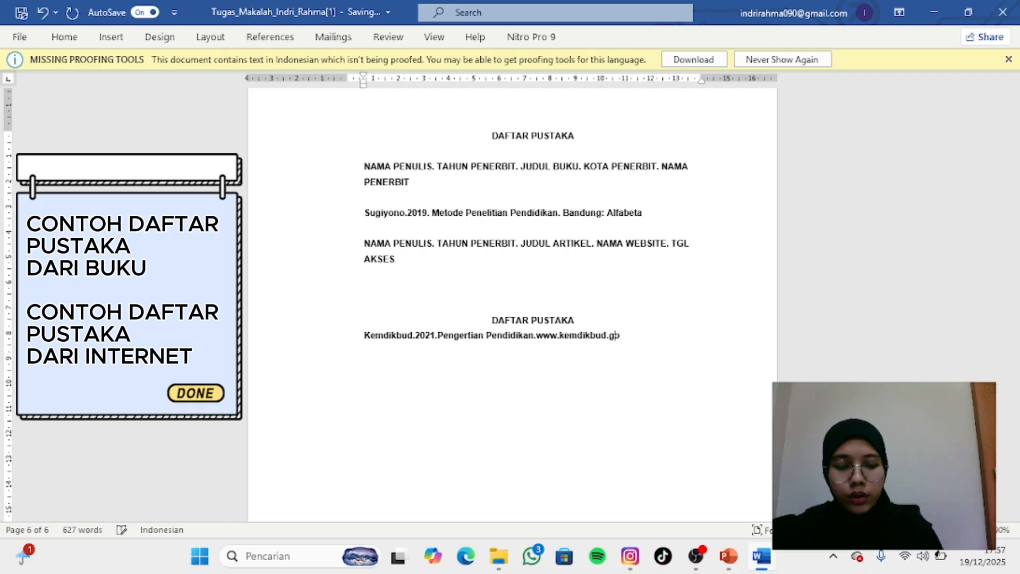
type(".")
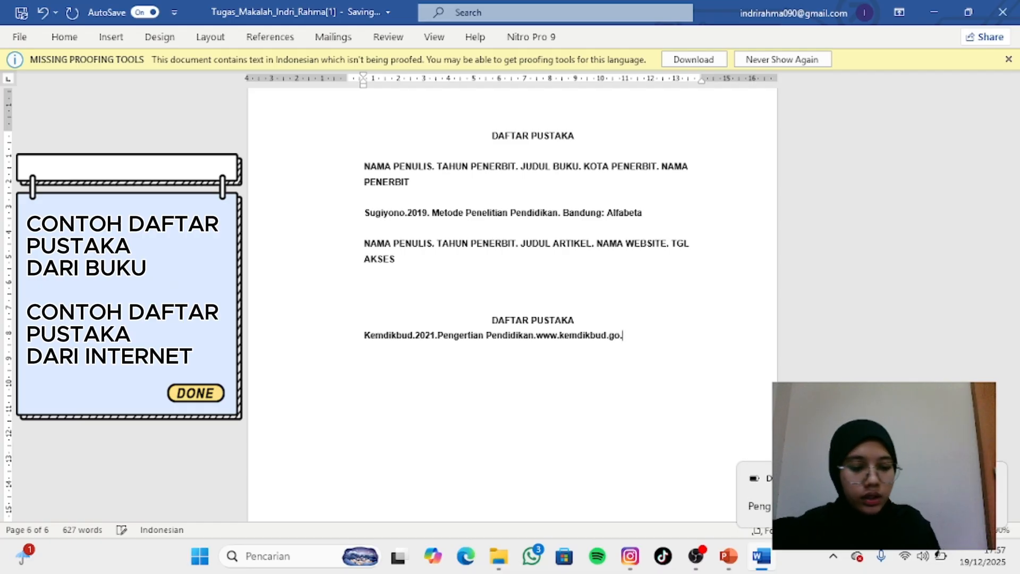
type("id.")
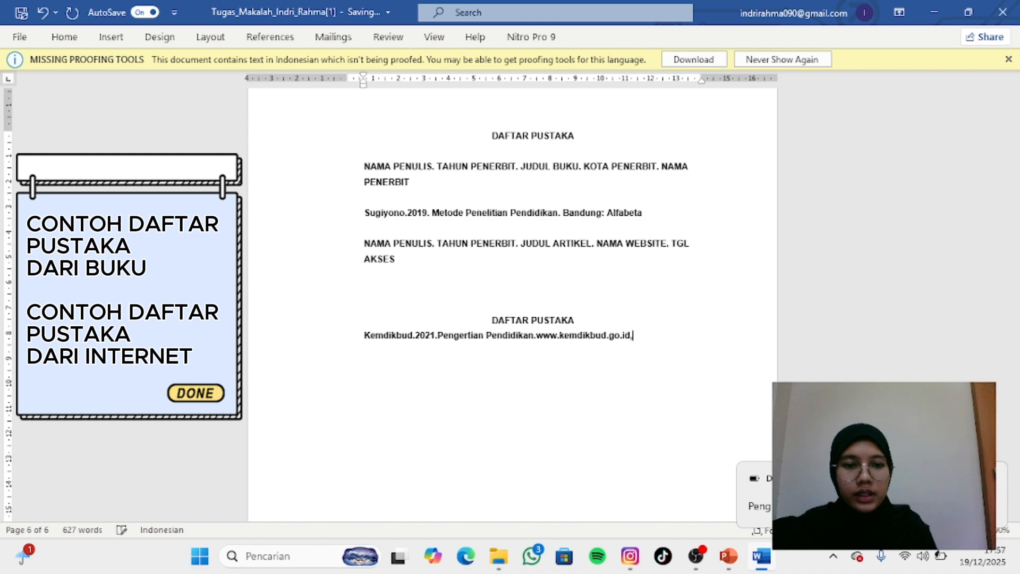
type(",")
key("BackSpace")
- Complete the internet reference with the access date "pada 10 Januari 2025", capitalizing the month name
type("pada ")
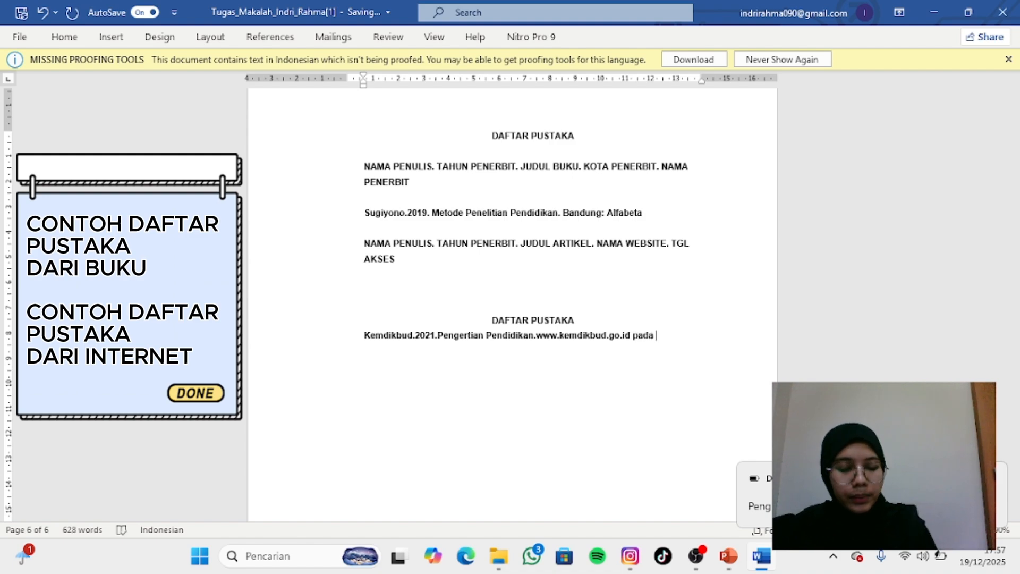
type("10 januari")
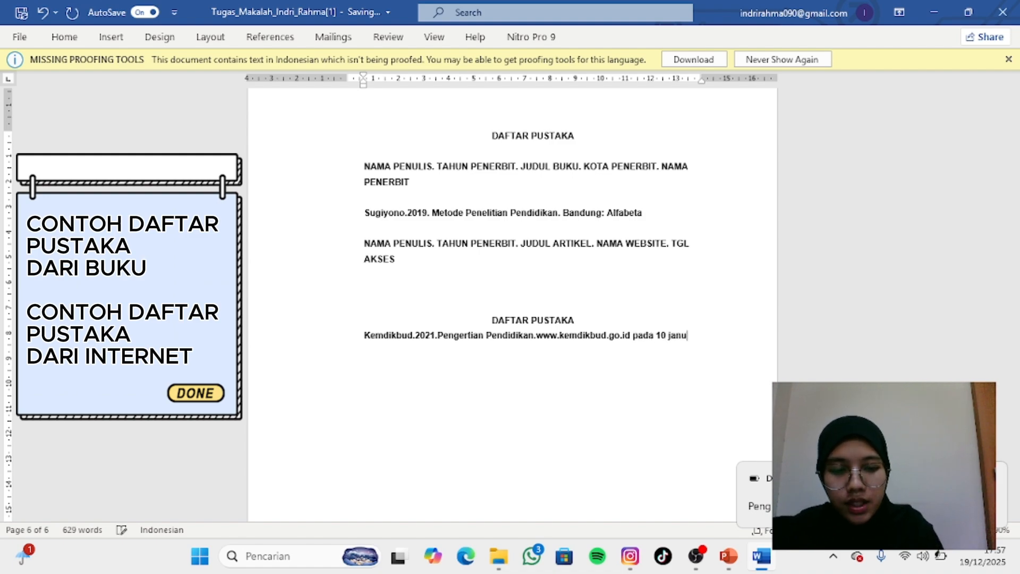
left_click(672, 334)
key("BackSpace")
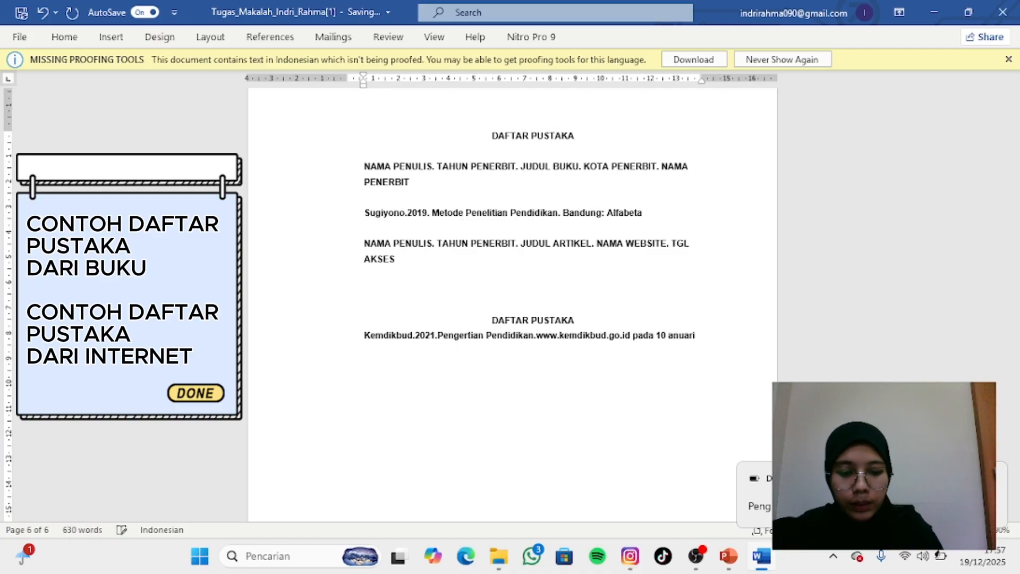
type("J")
key("End")
type("2025")
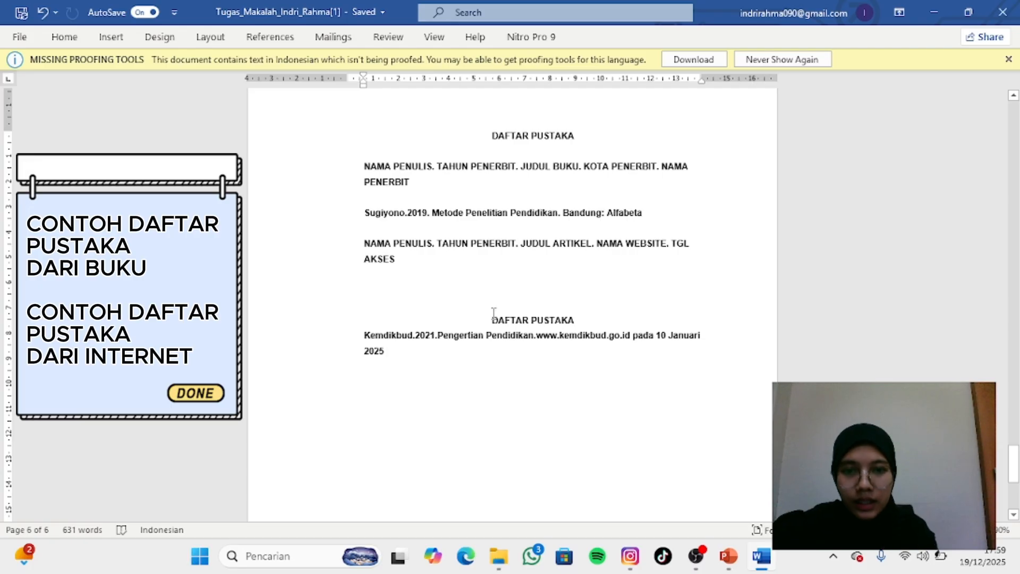
- Start a new Book source for a citation after the internet reference and enter the author's name from the example book reference
left_click(278, 40)
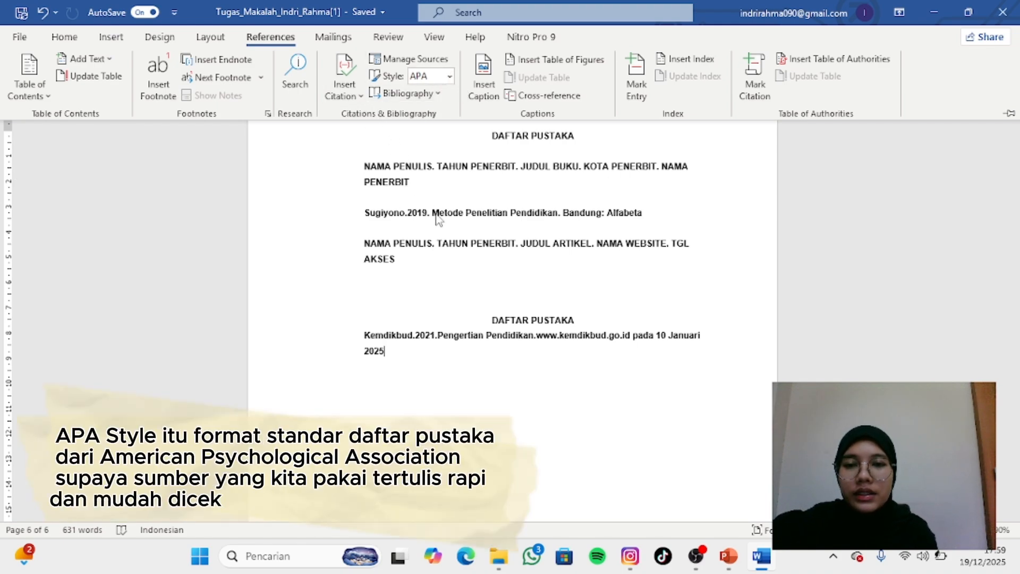
left_click(363, 95)
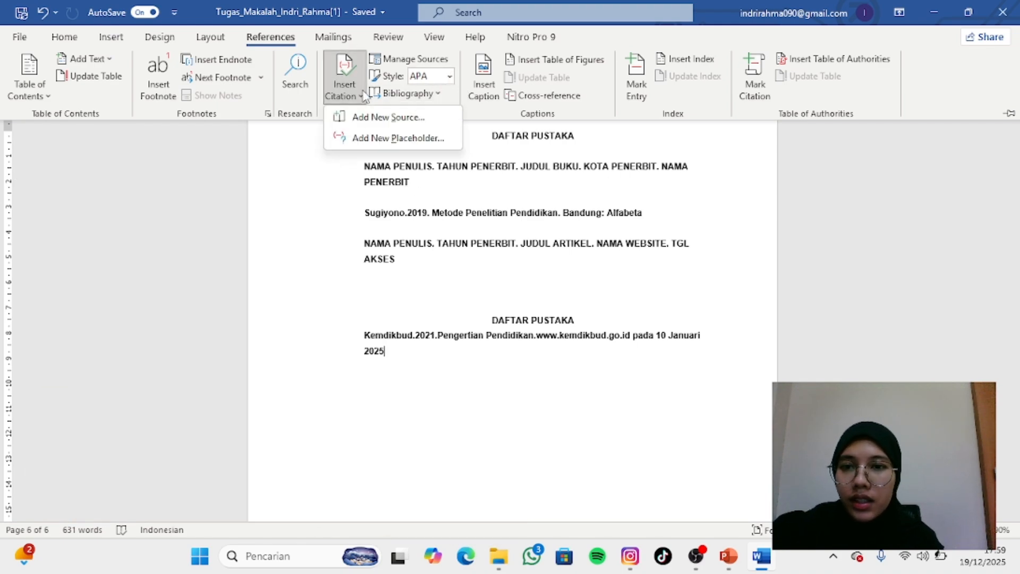
left_click(386, 118)
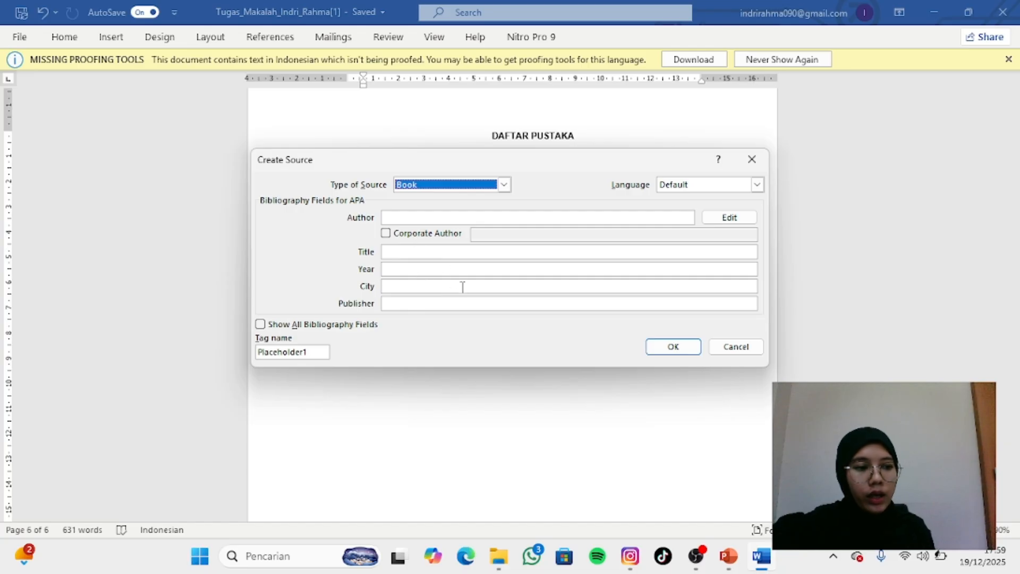
left_click(396, 217)
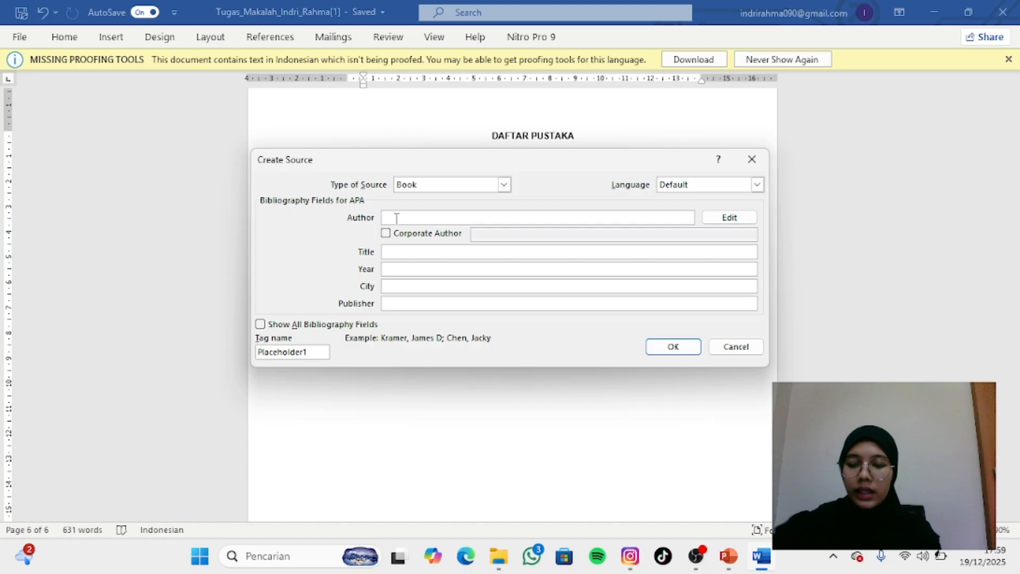
type("Su")
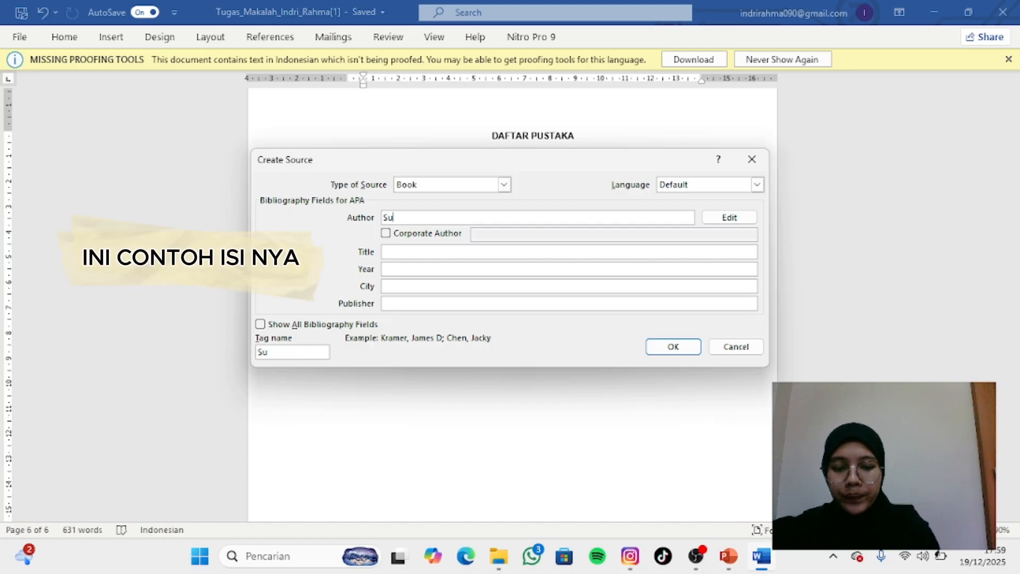
type("giyono")
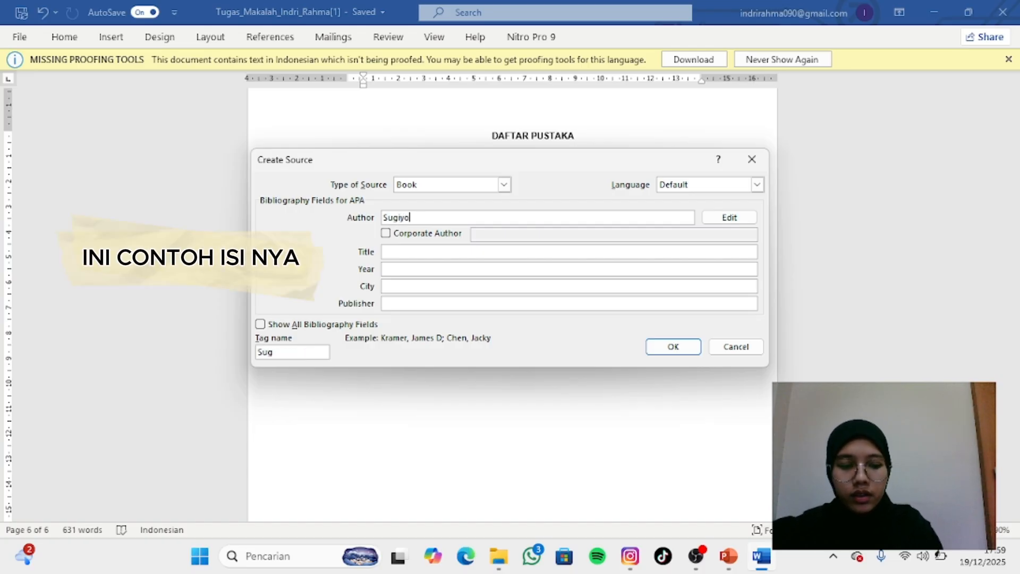
- Set the title of the new book source to "Metode Penelitian Pendidikan"
left_click(396, 252)
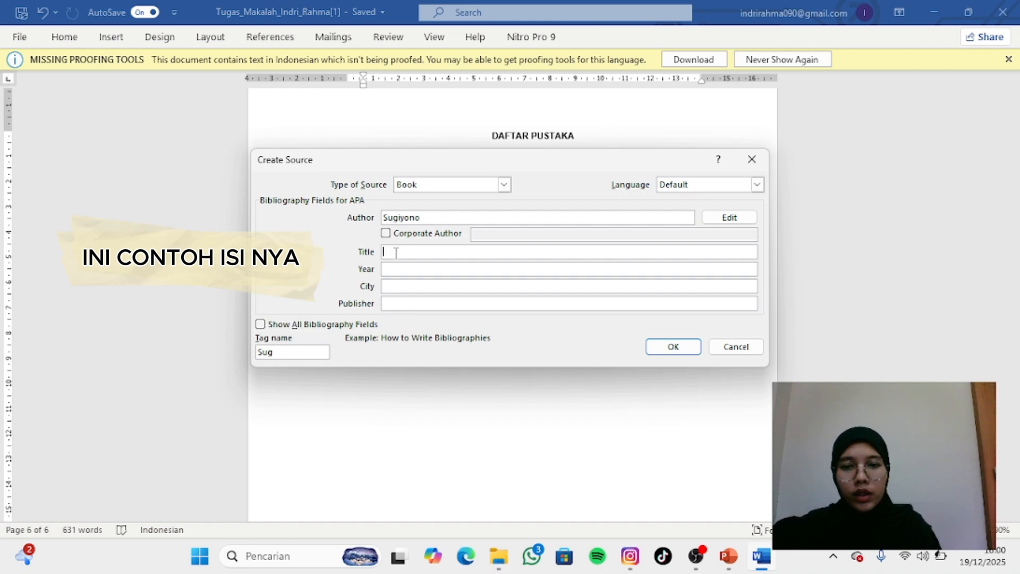
type("mMert")
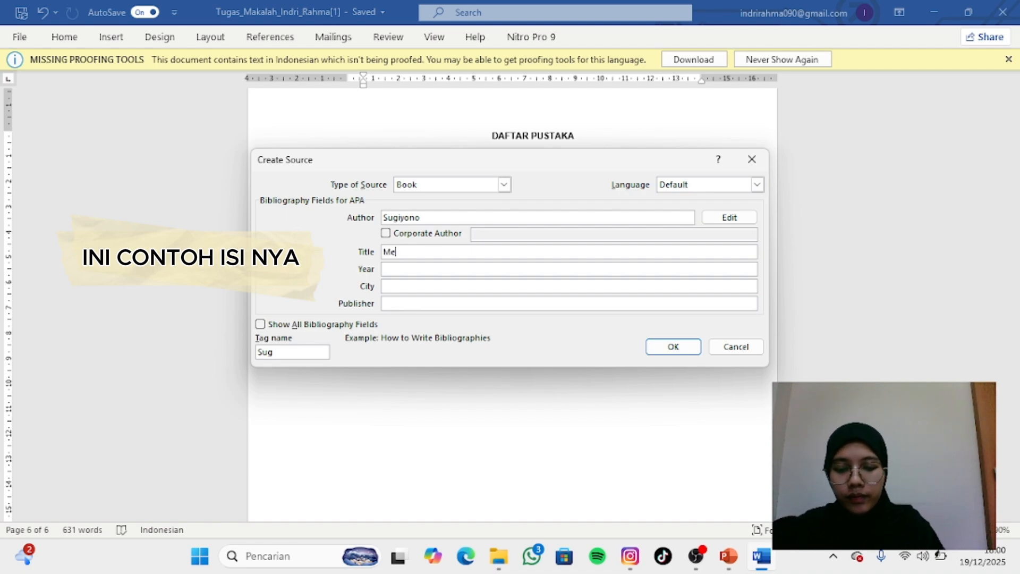
key("BackSpace")
key("BackSpace")
type("t")
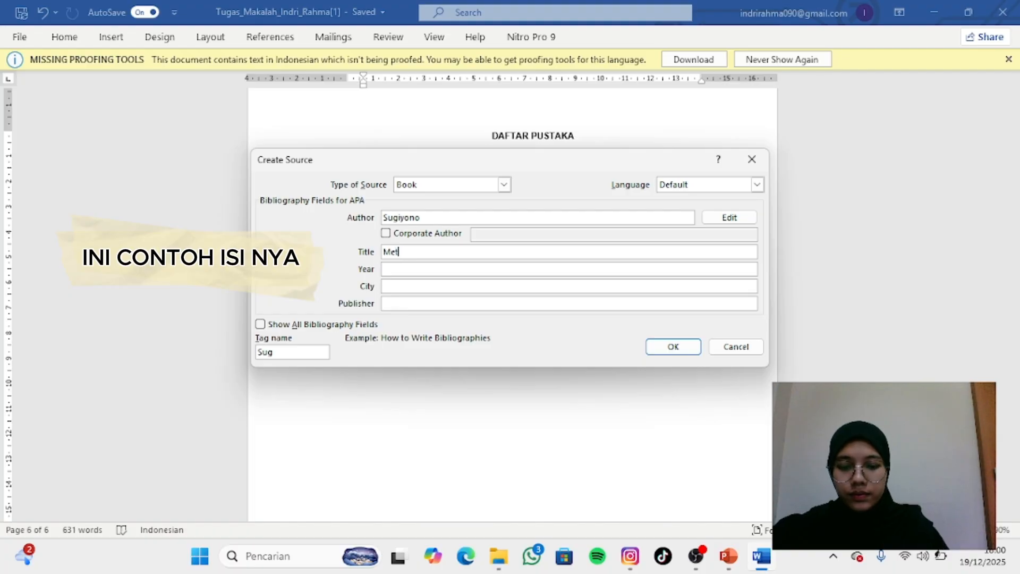
type("ode Pen")
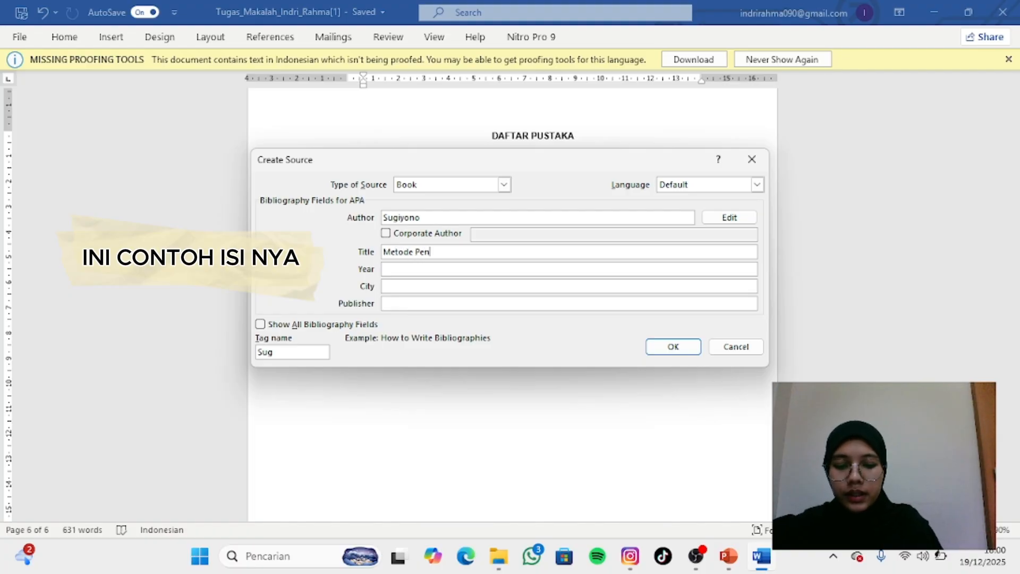
type("elitian")
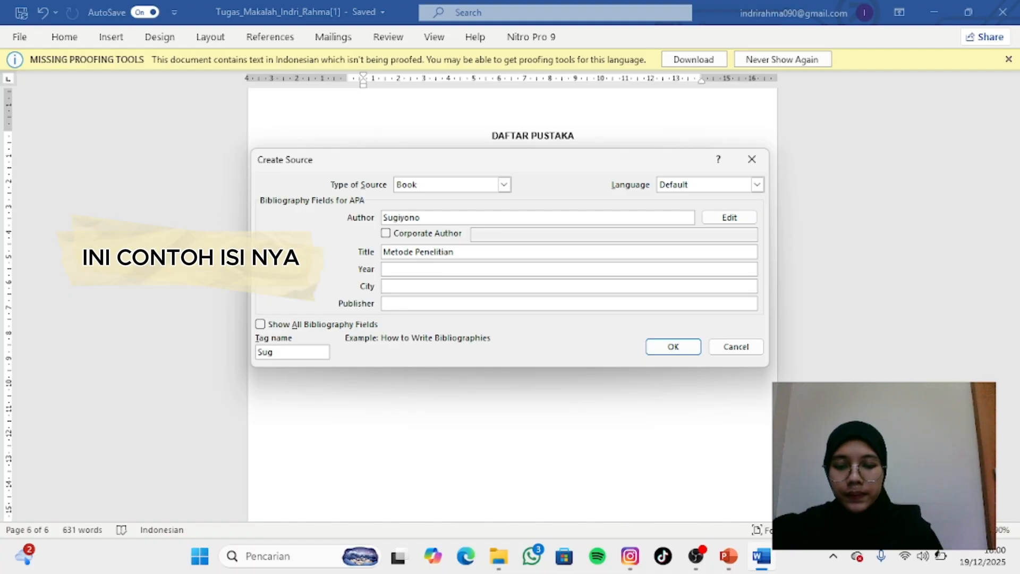
type(" Pendidik")
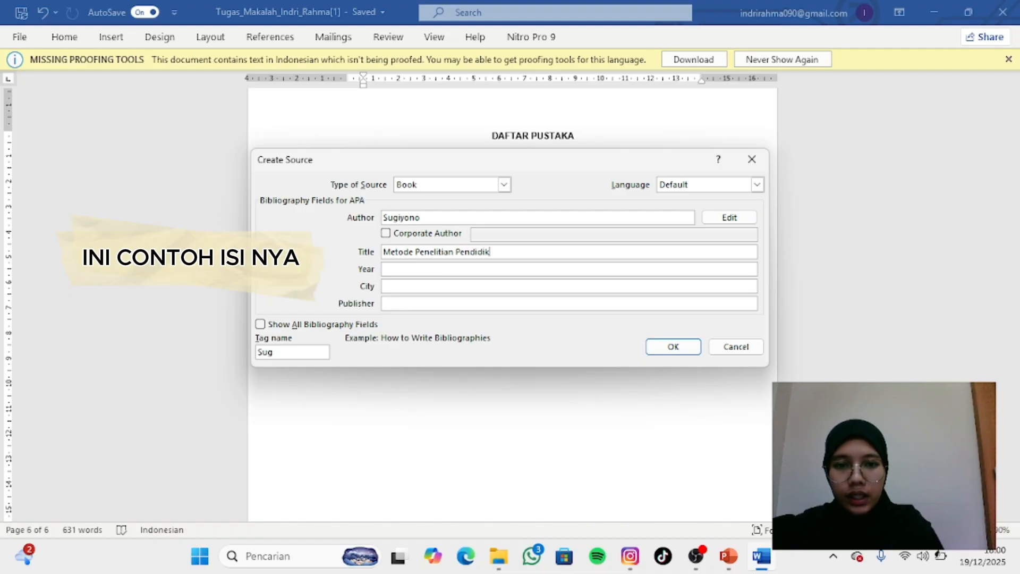
type("an")
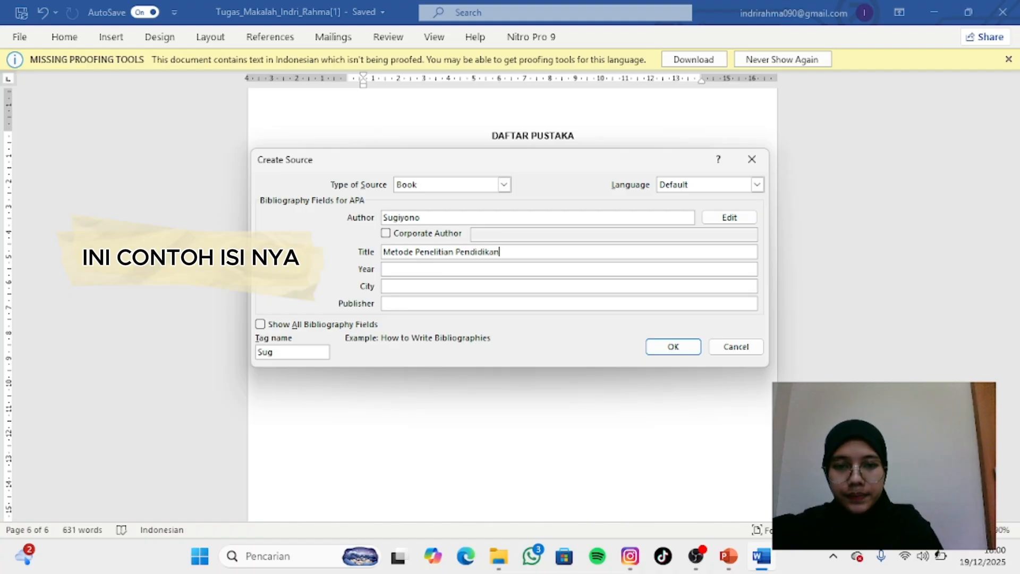
- Set the book source's year to 2019 and city to Bandung, and insert its citation after the internet reference
left_click(396, 268)
type("2")
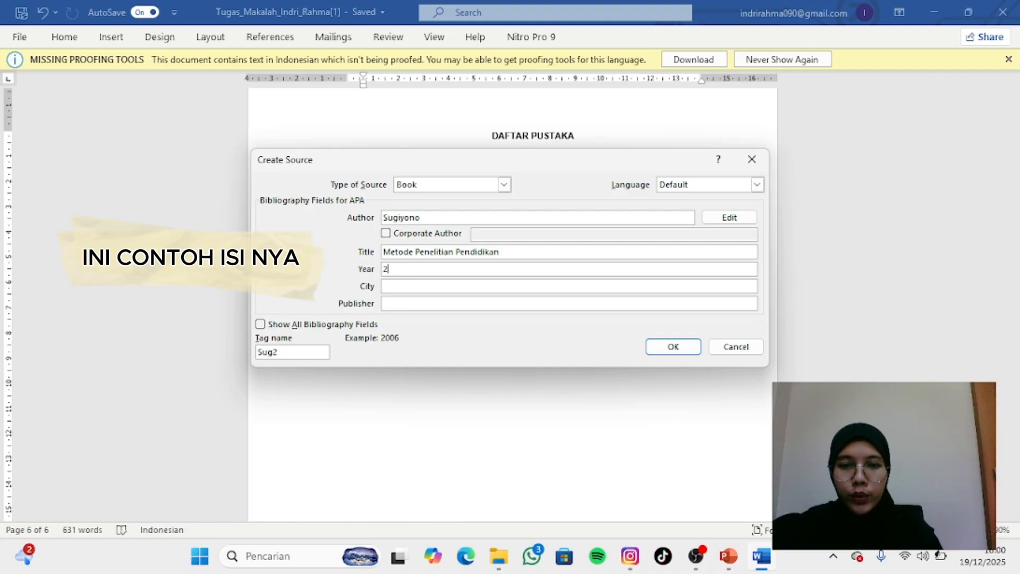
type("019")
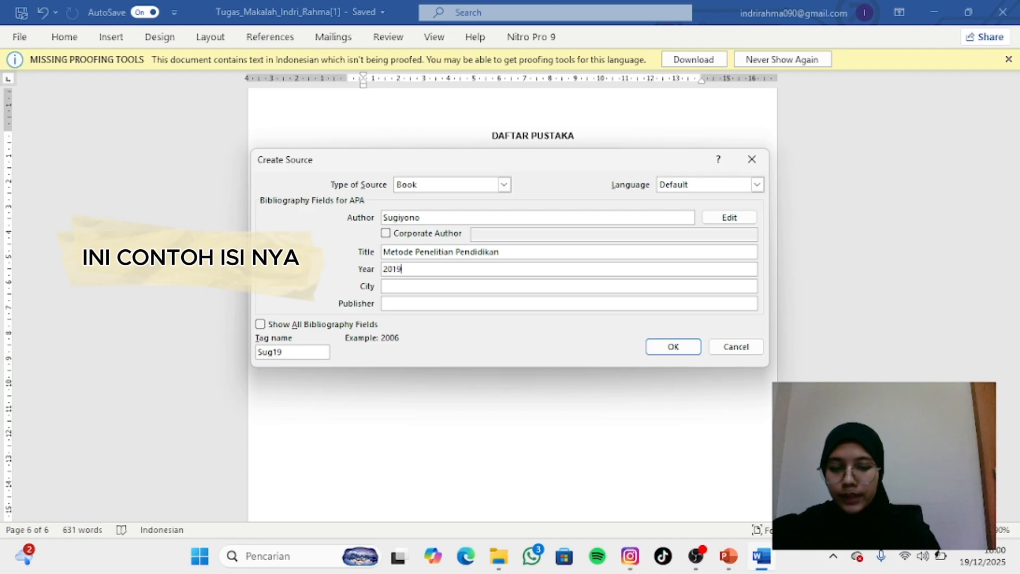
left_click(396, 287)
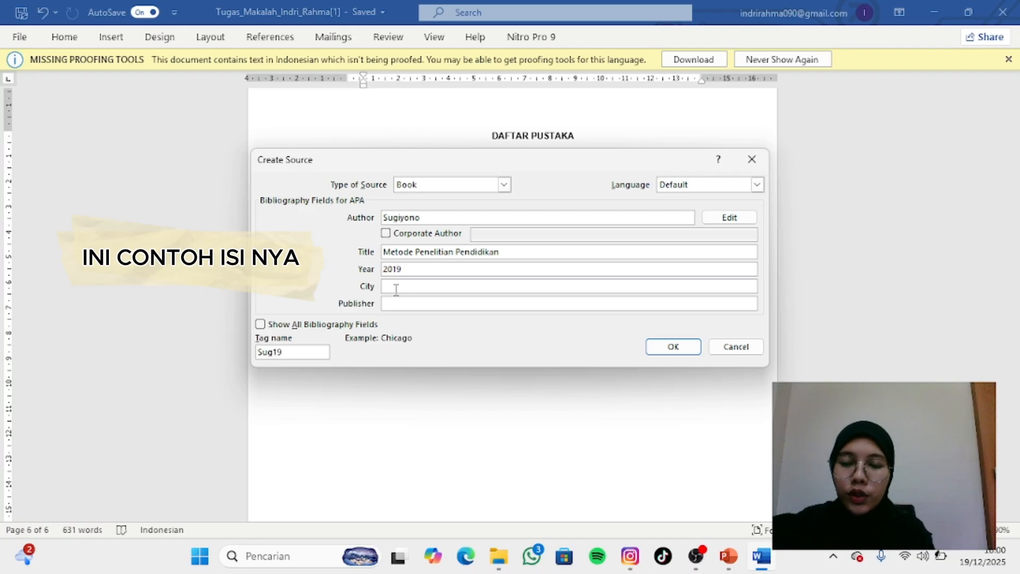
type("Bansd")
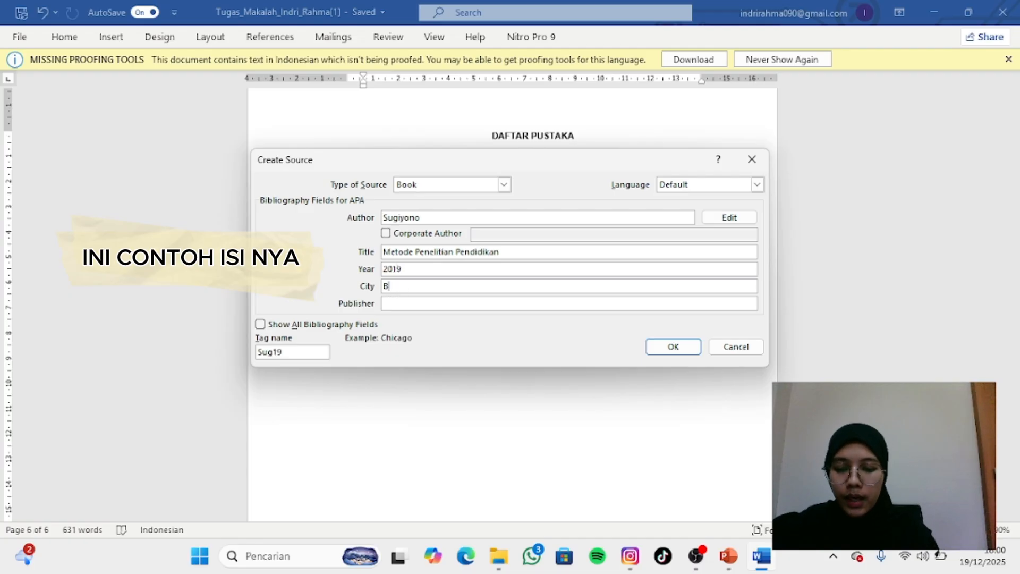
key("BackSpace")
key("BackSpace")
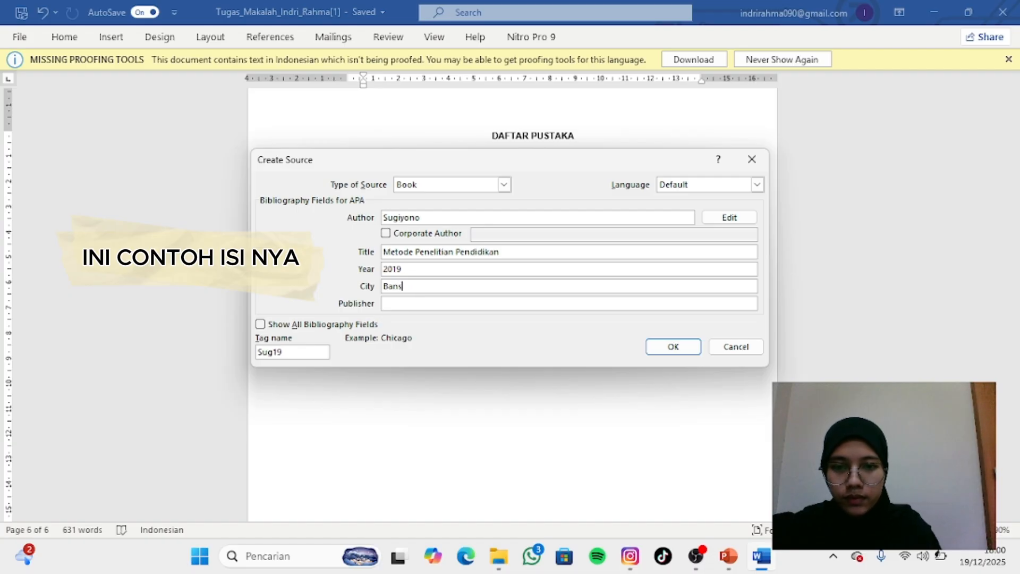
type("dung")
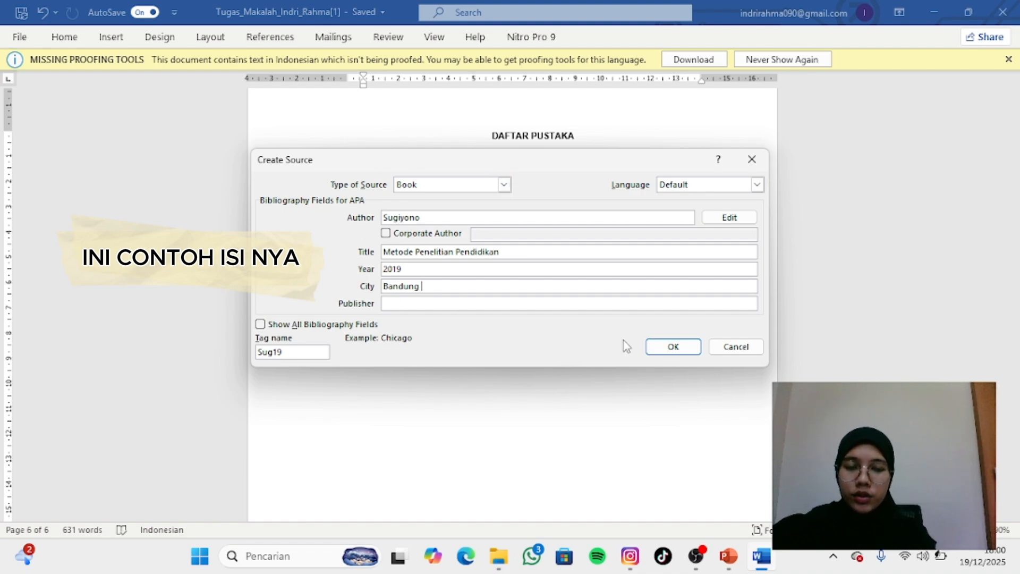
left_click(673, 347)
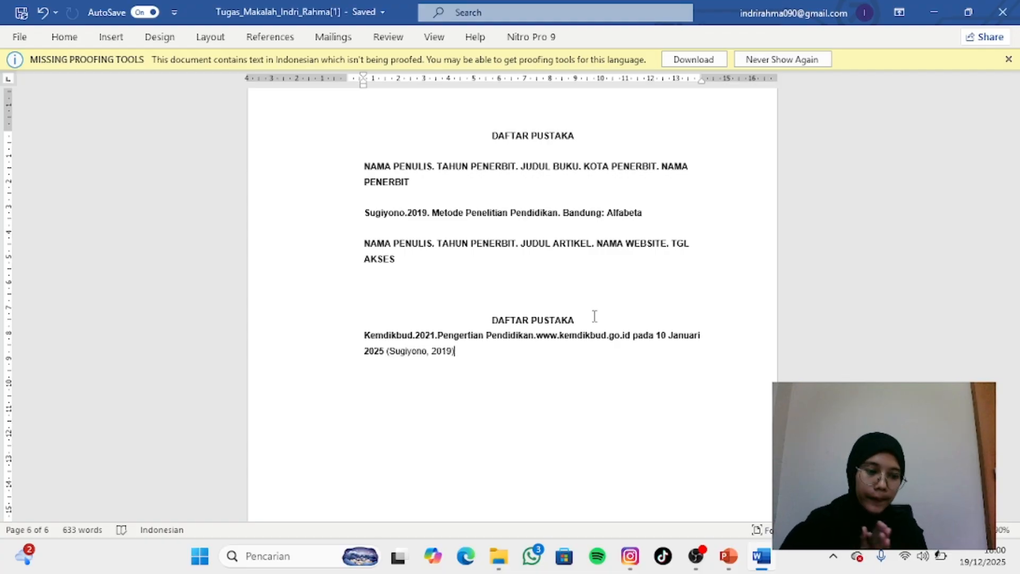
- Insert the built-in References bibliography below the internet reference and select its generated book entry
left_click(273, 44)
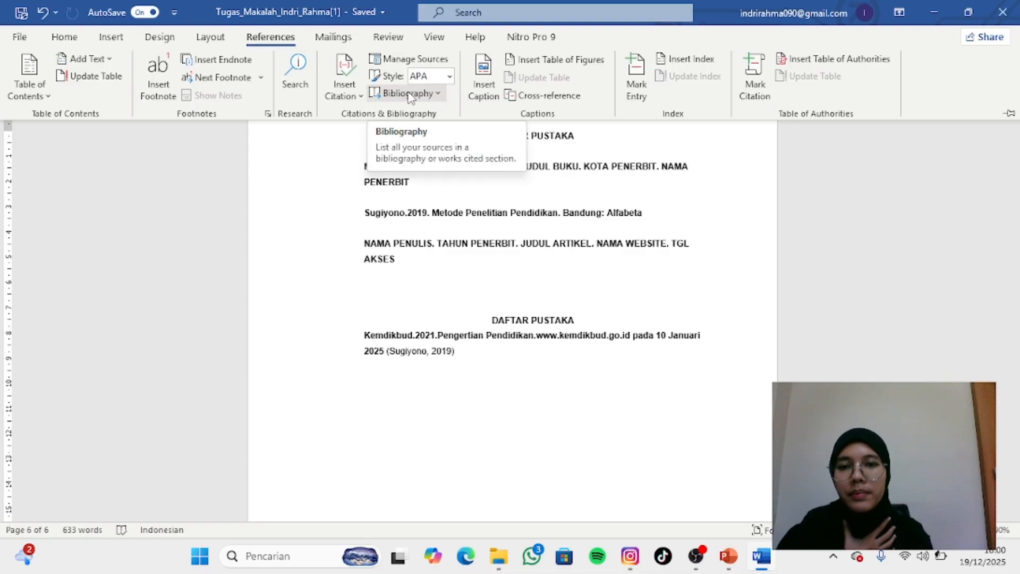
left_click(433, 94)
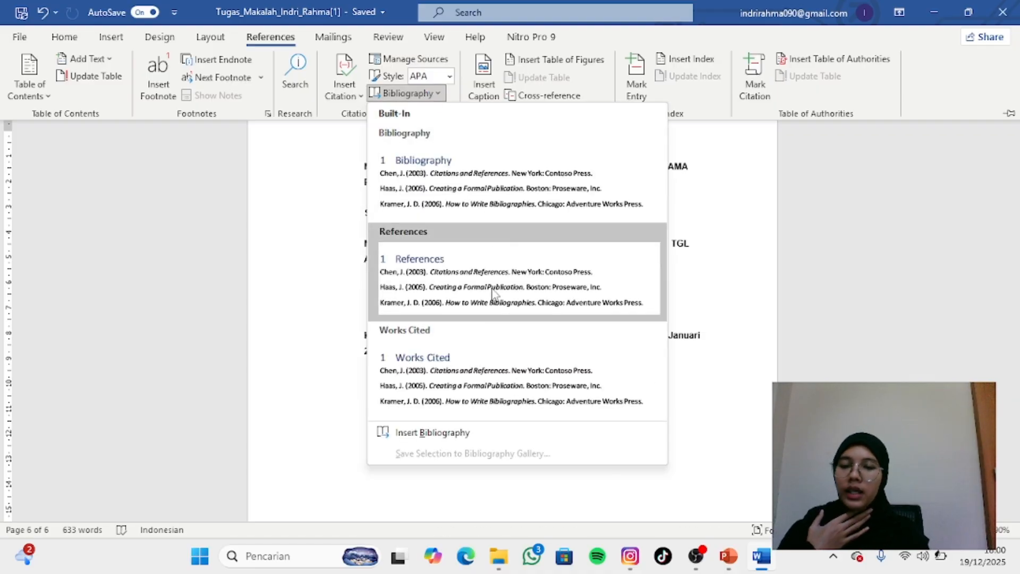
left_click(464, 276)
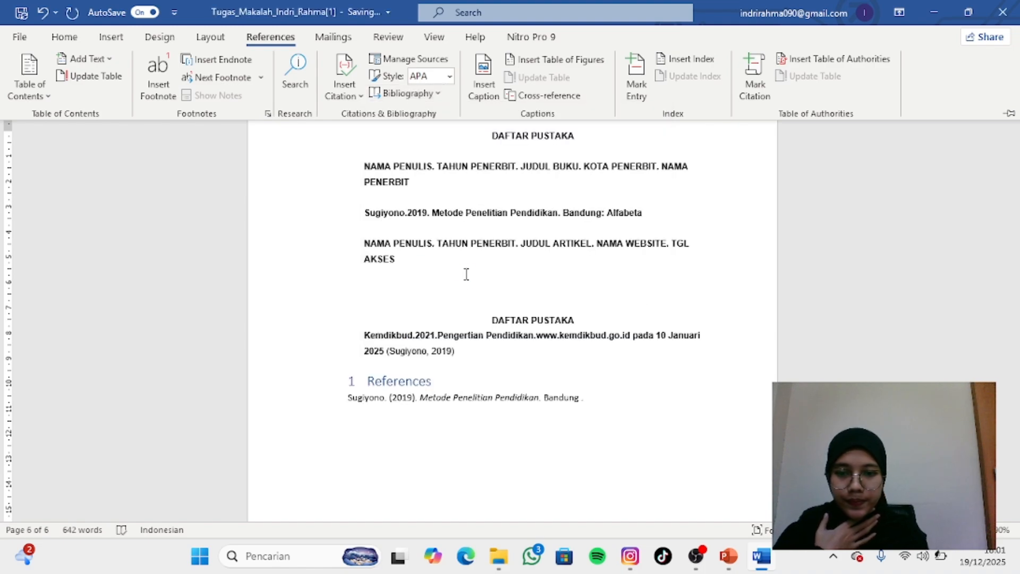
left_click_drag(348, 397, 621, 401)
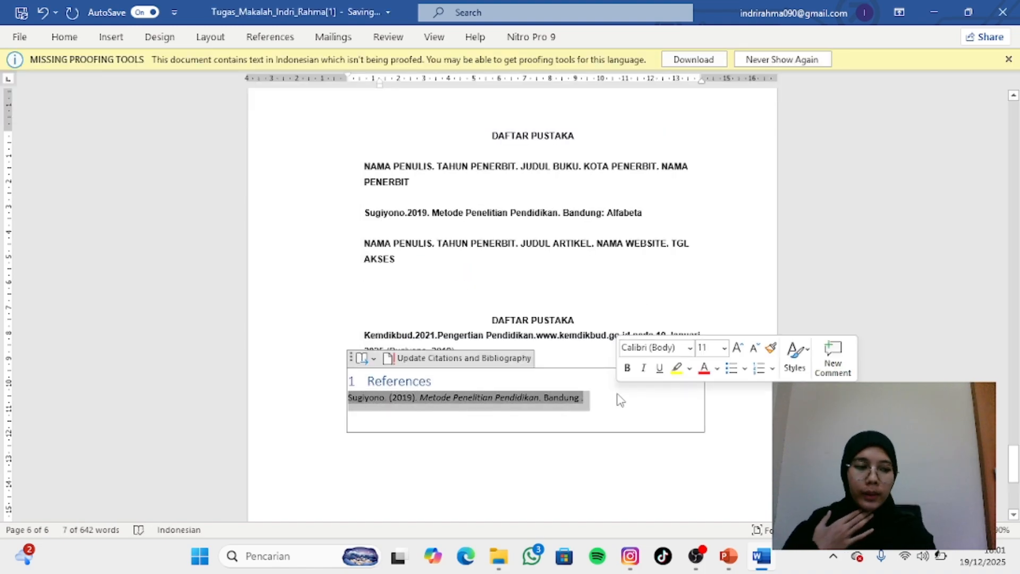